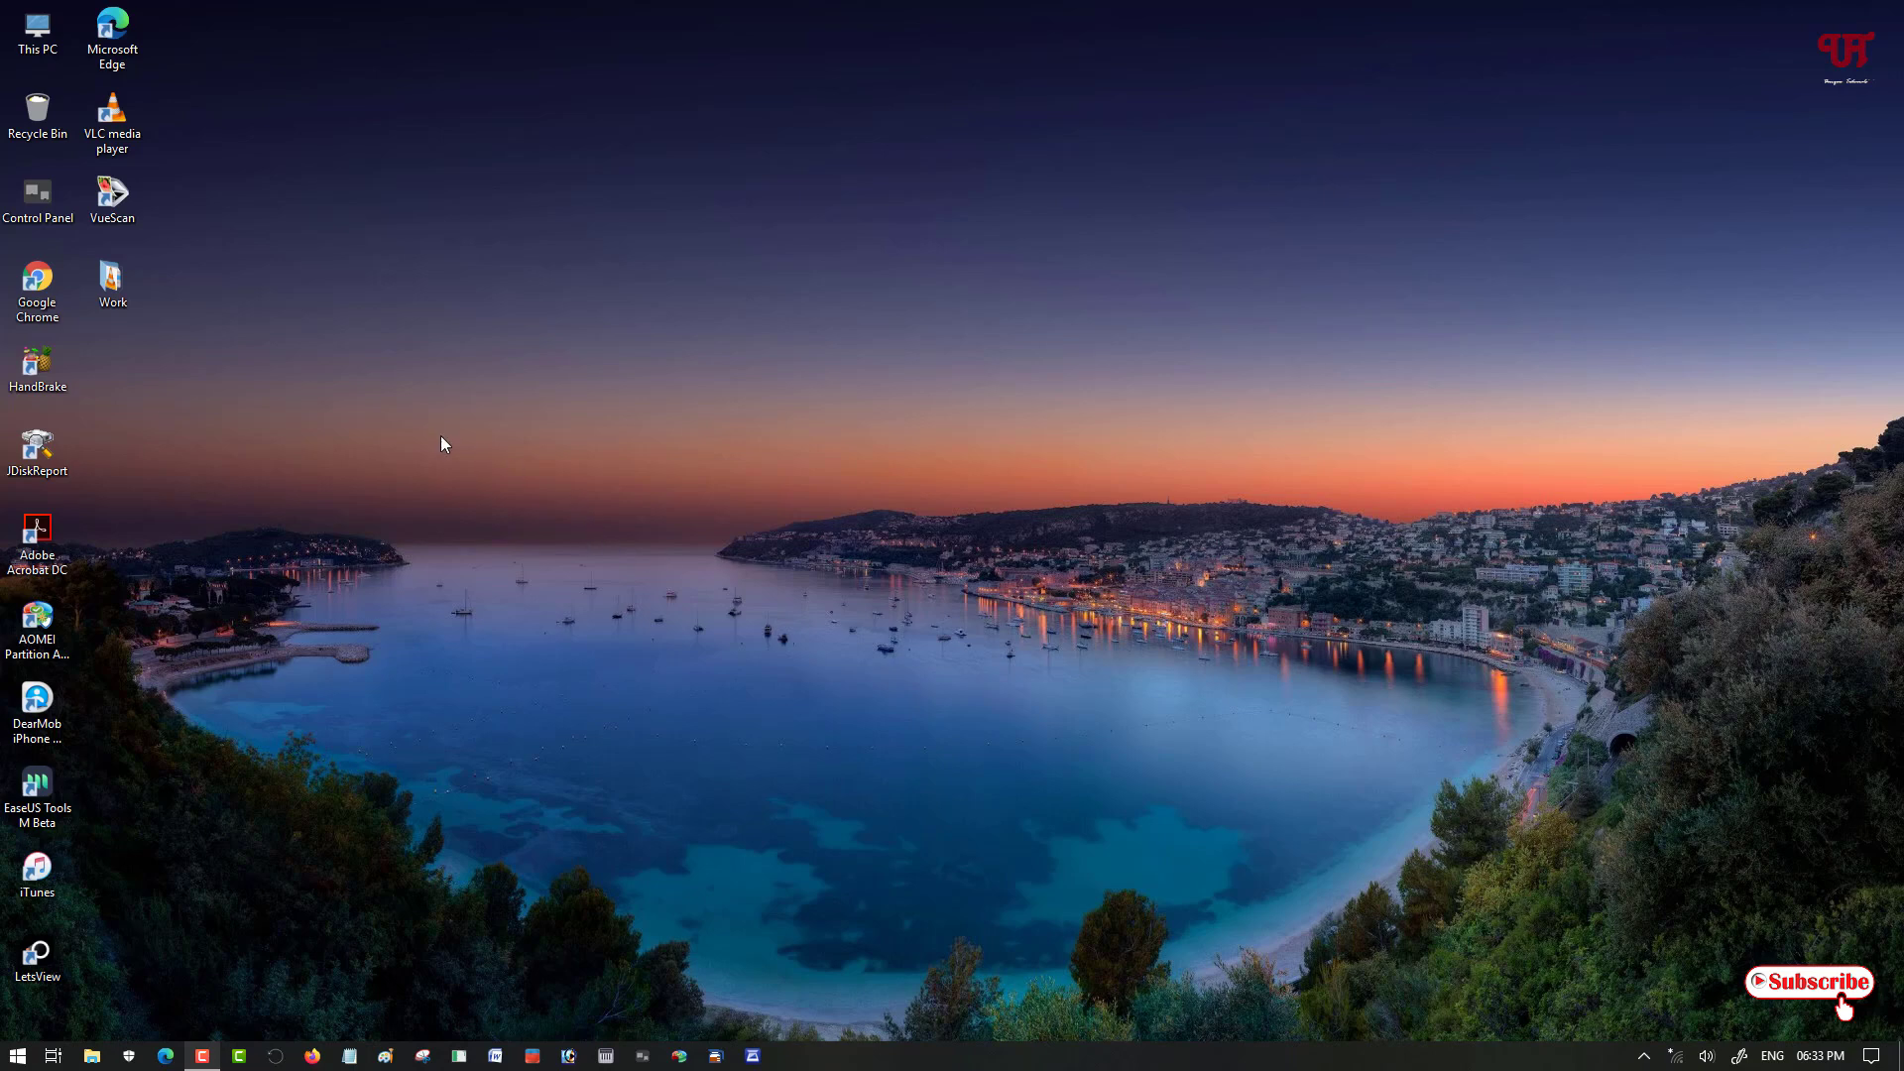
Step: Try formatting USB Pendrive (G:) from This PC, then dismiss the format failure and close the dialog
double_click(37, 30)
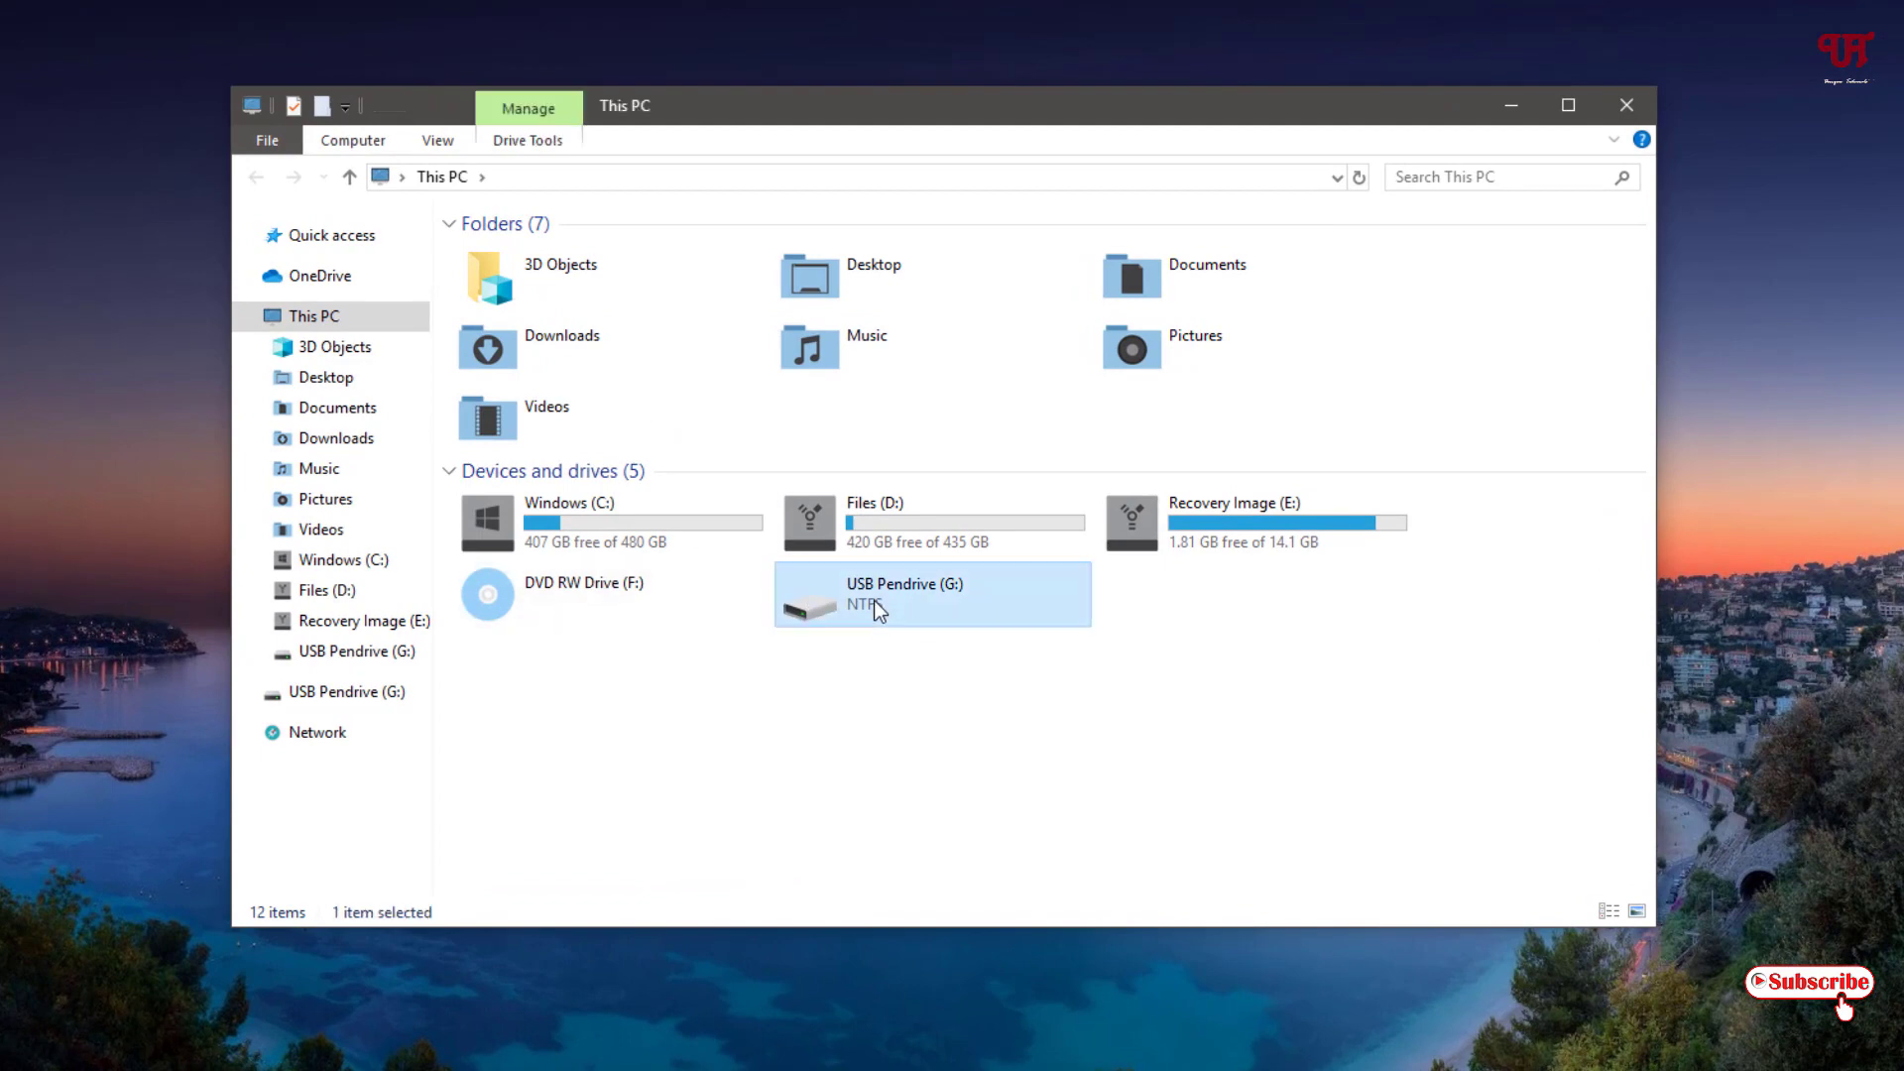
right_click(873, 599)
click(656, 1040)
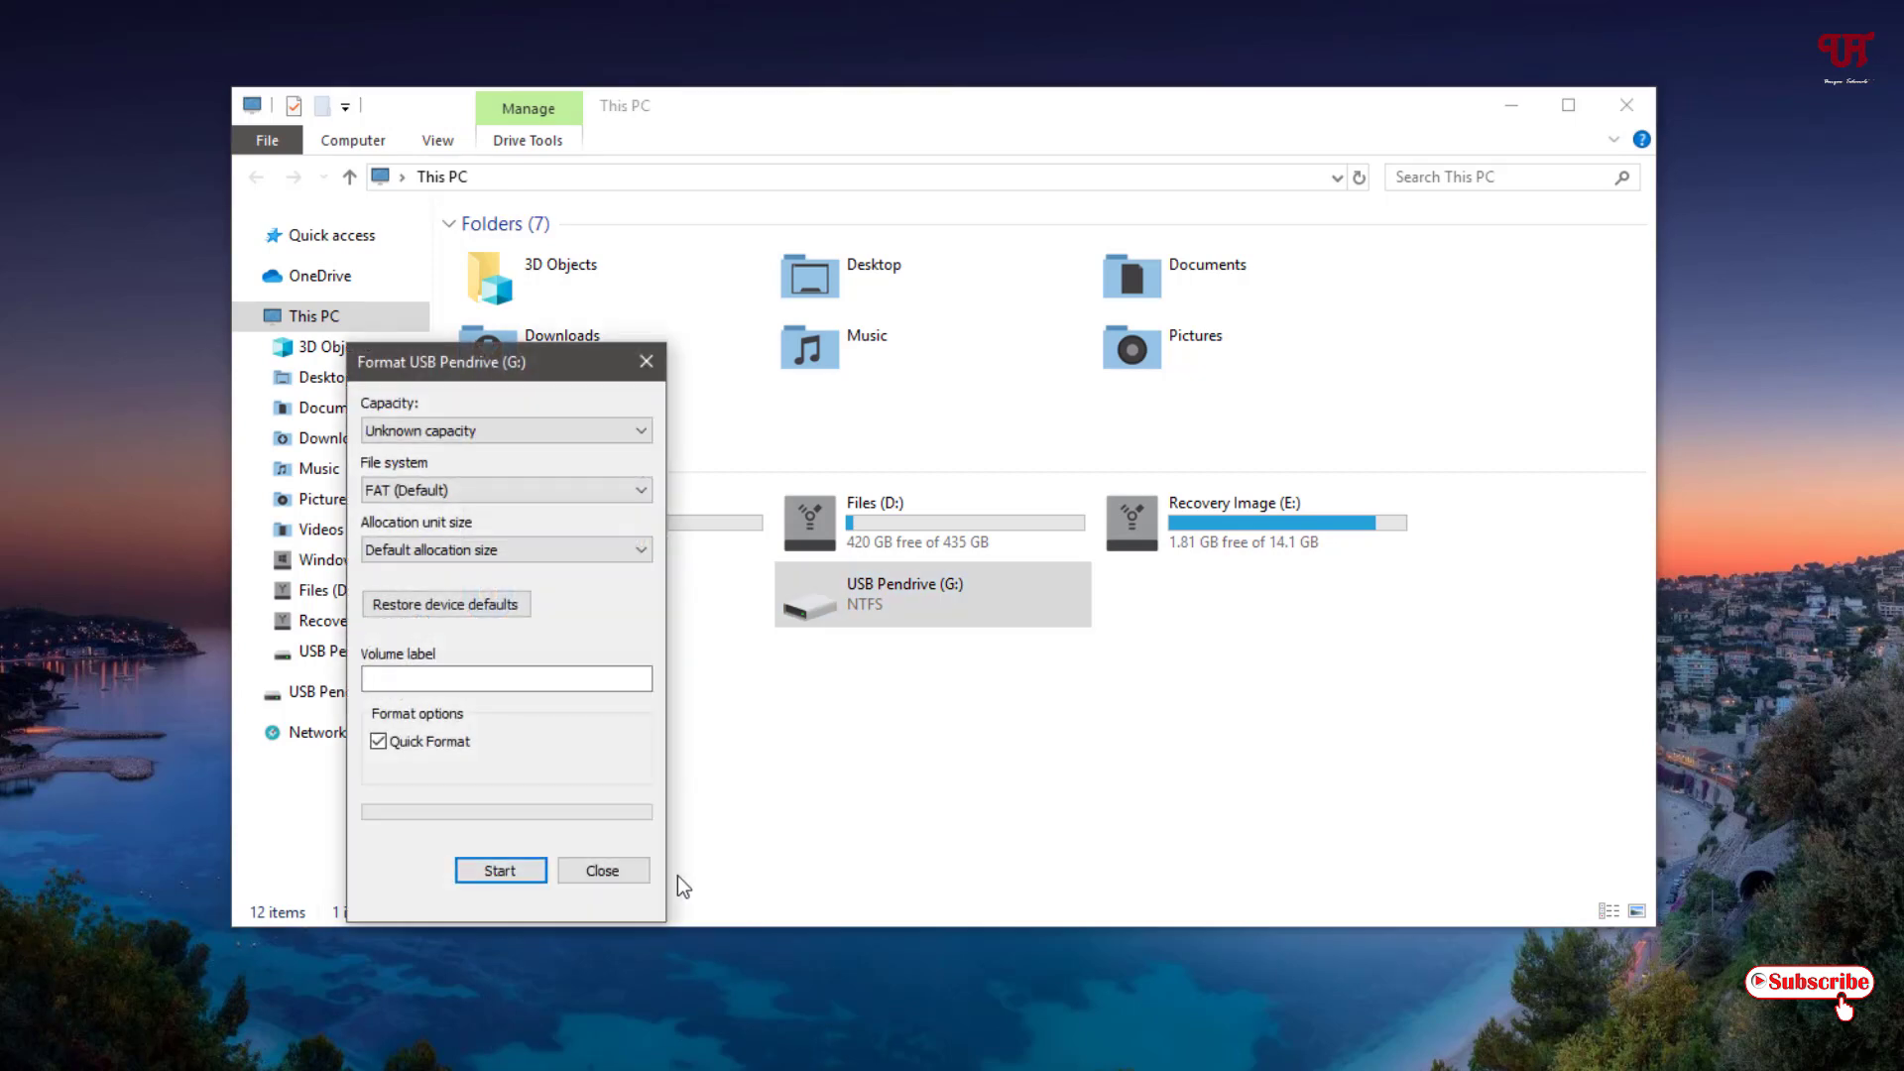
click(502, 877)
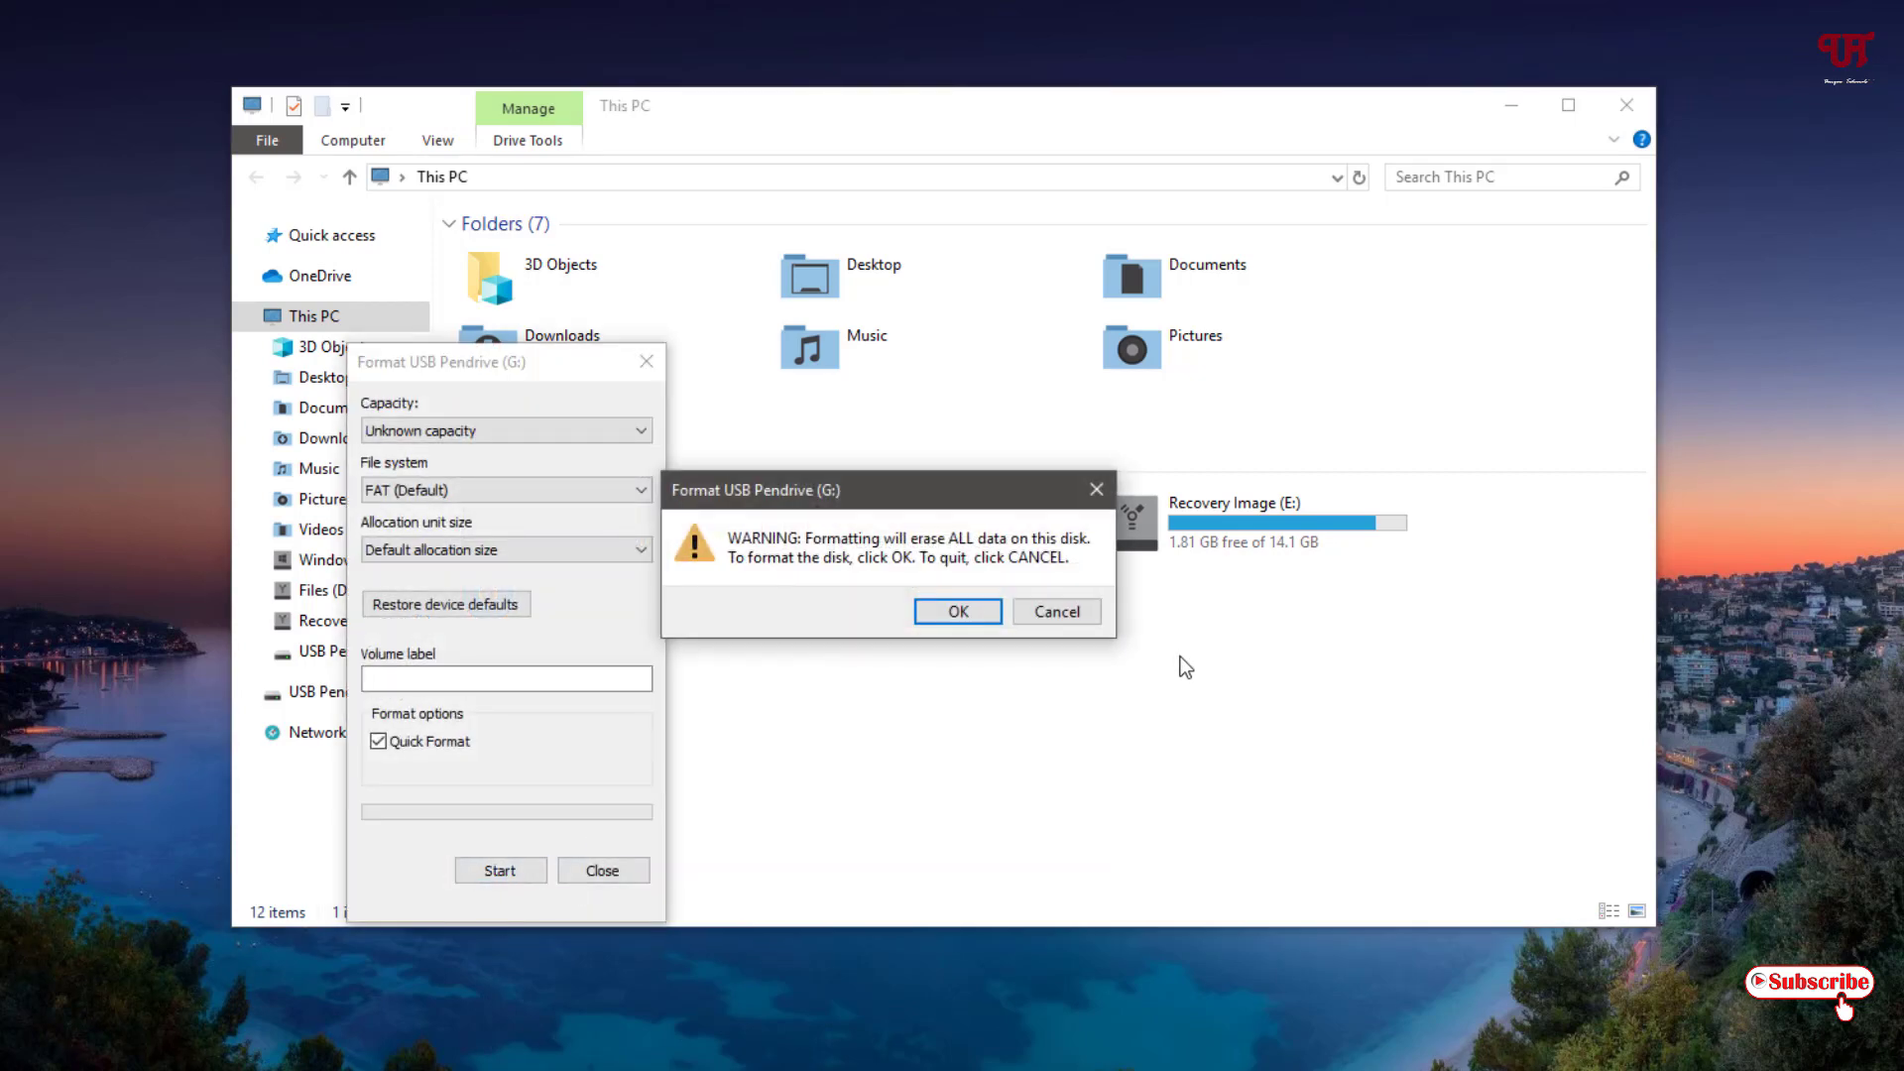
click(953, 611)
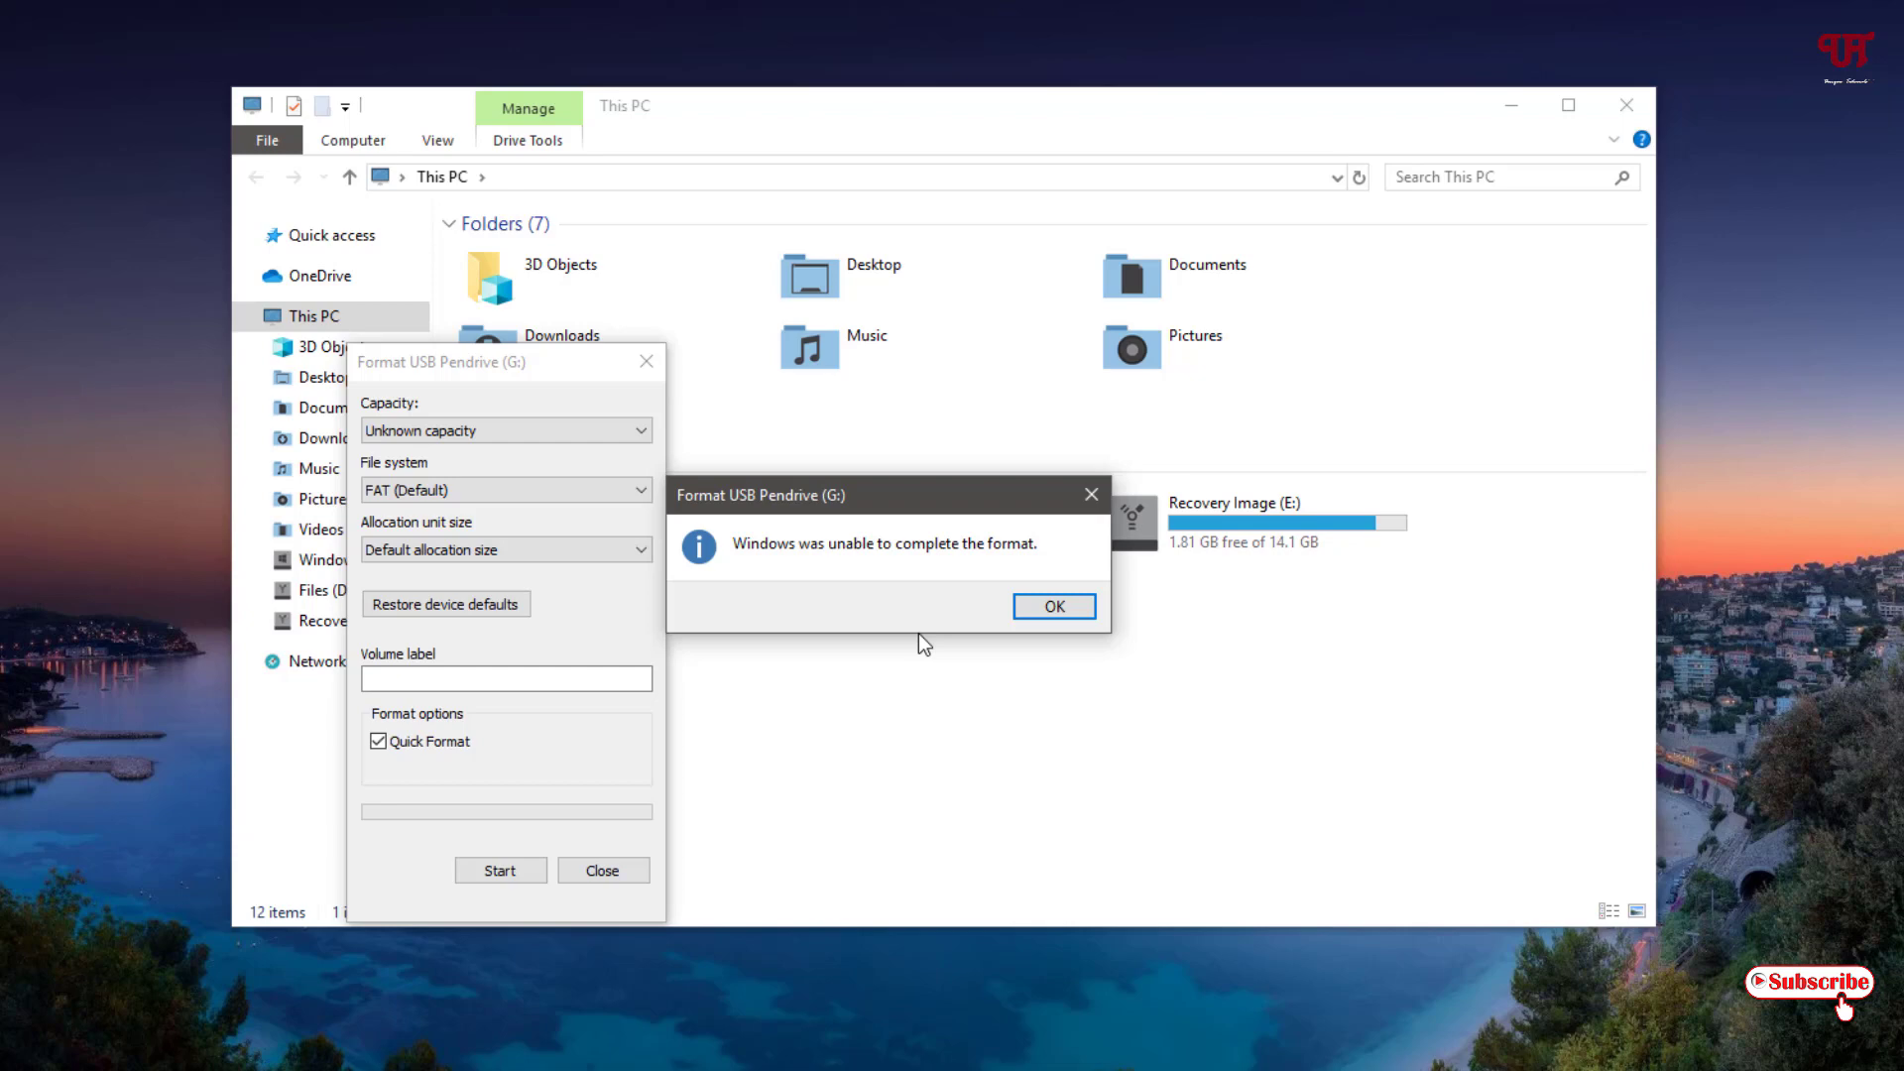
click(1053, 606)
click(603, 871)
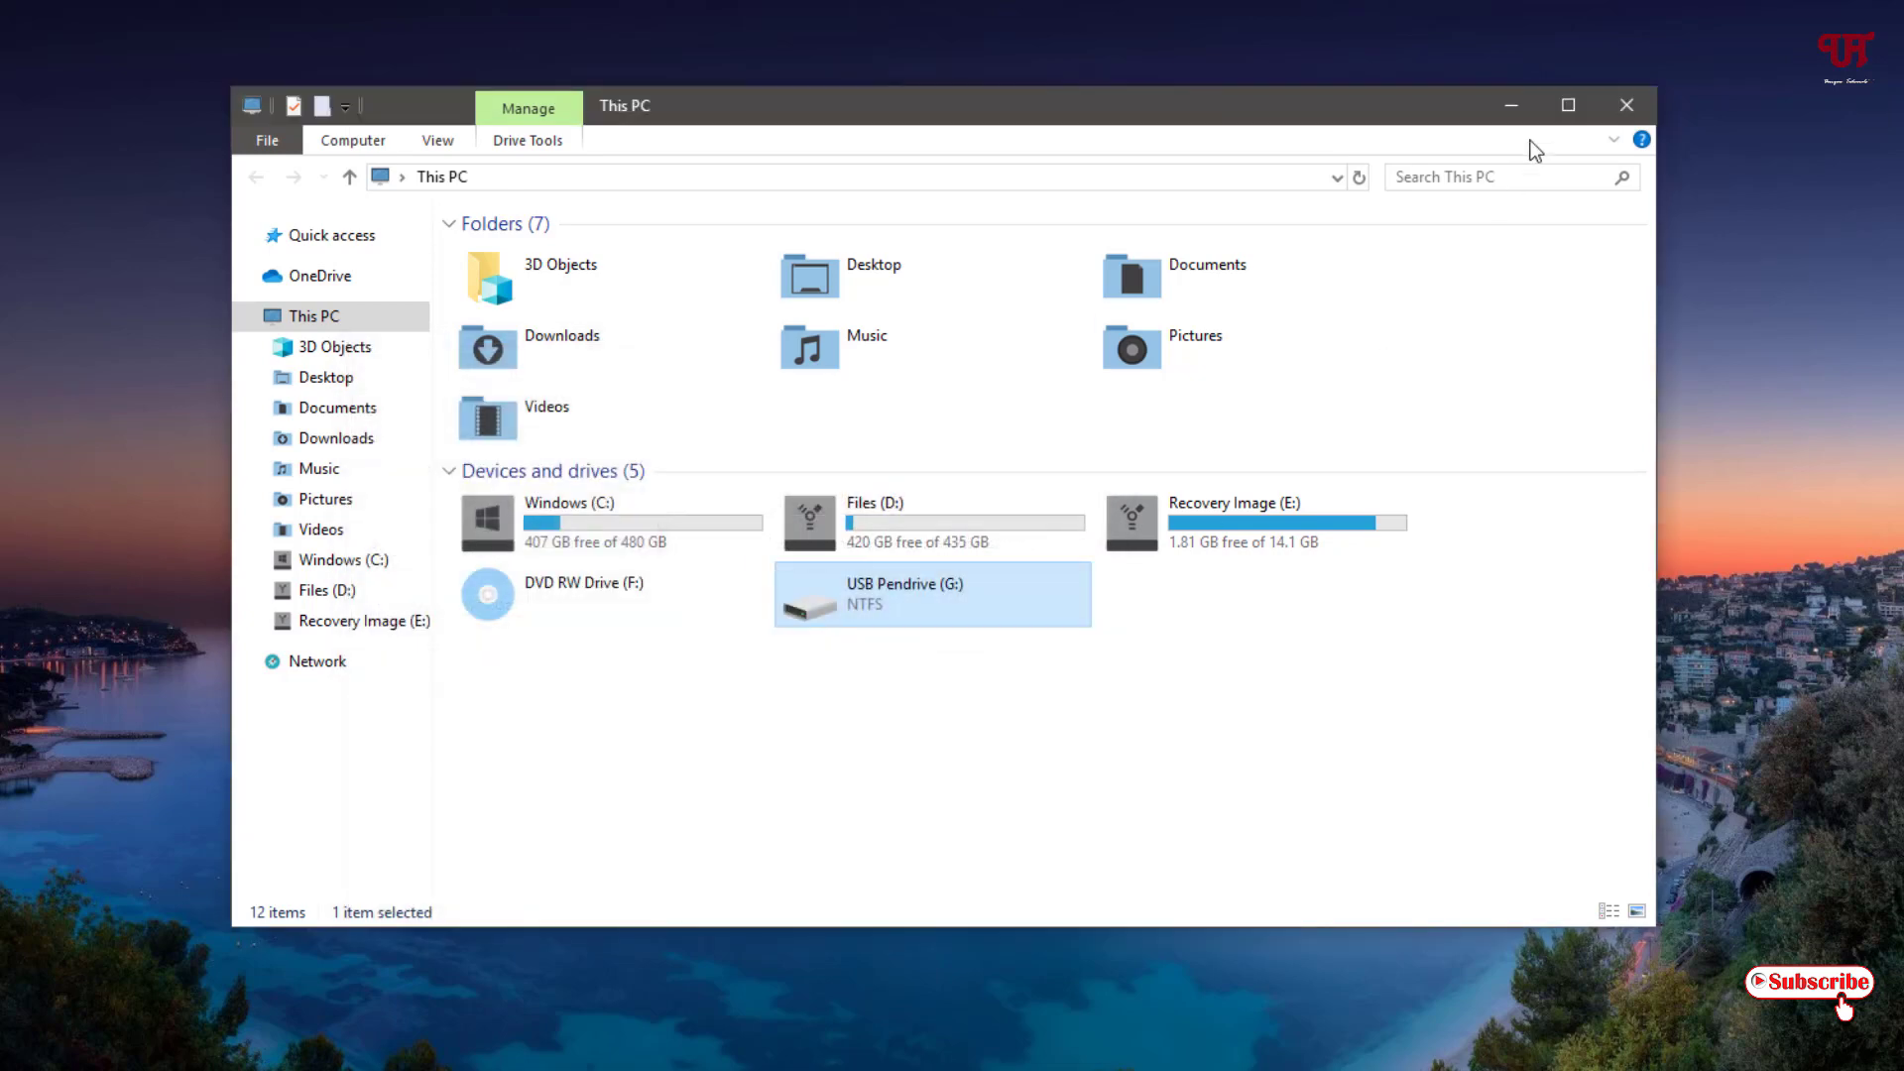
Step: Close This PC and launch Command Prompt as administrator from a Start search for 'command'
click(1626, 104)
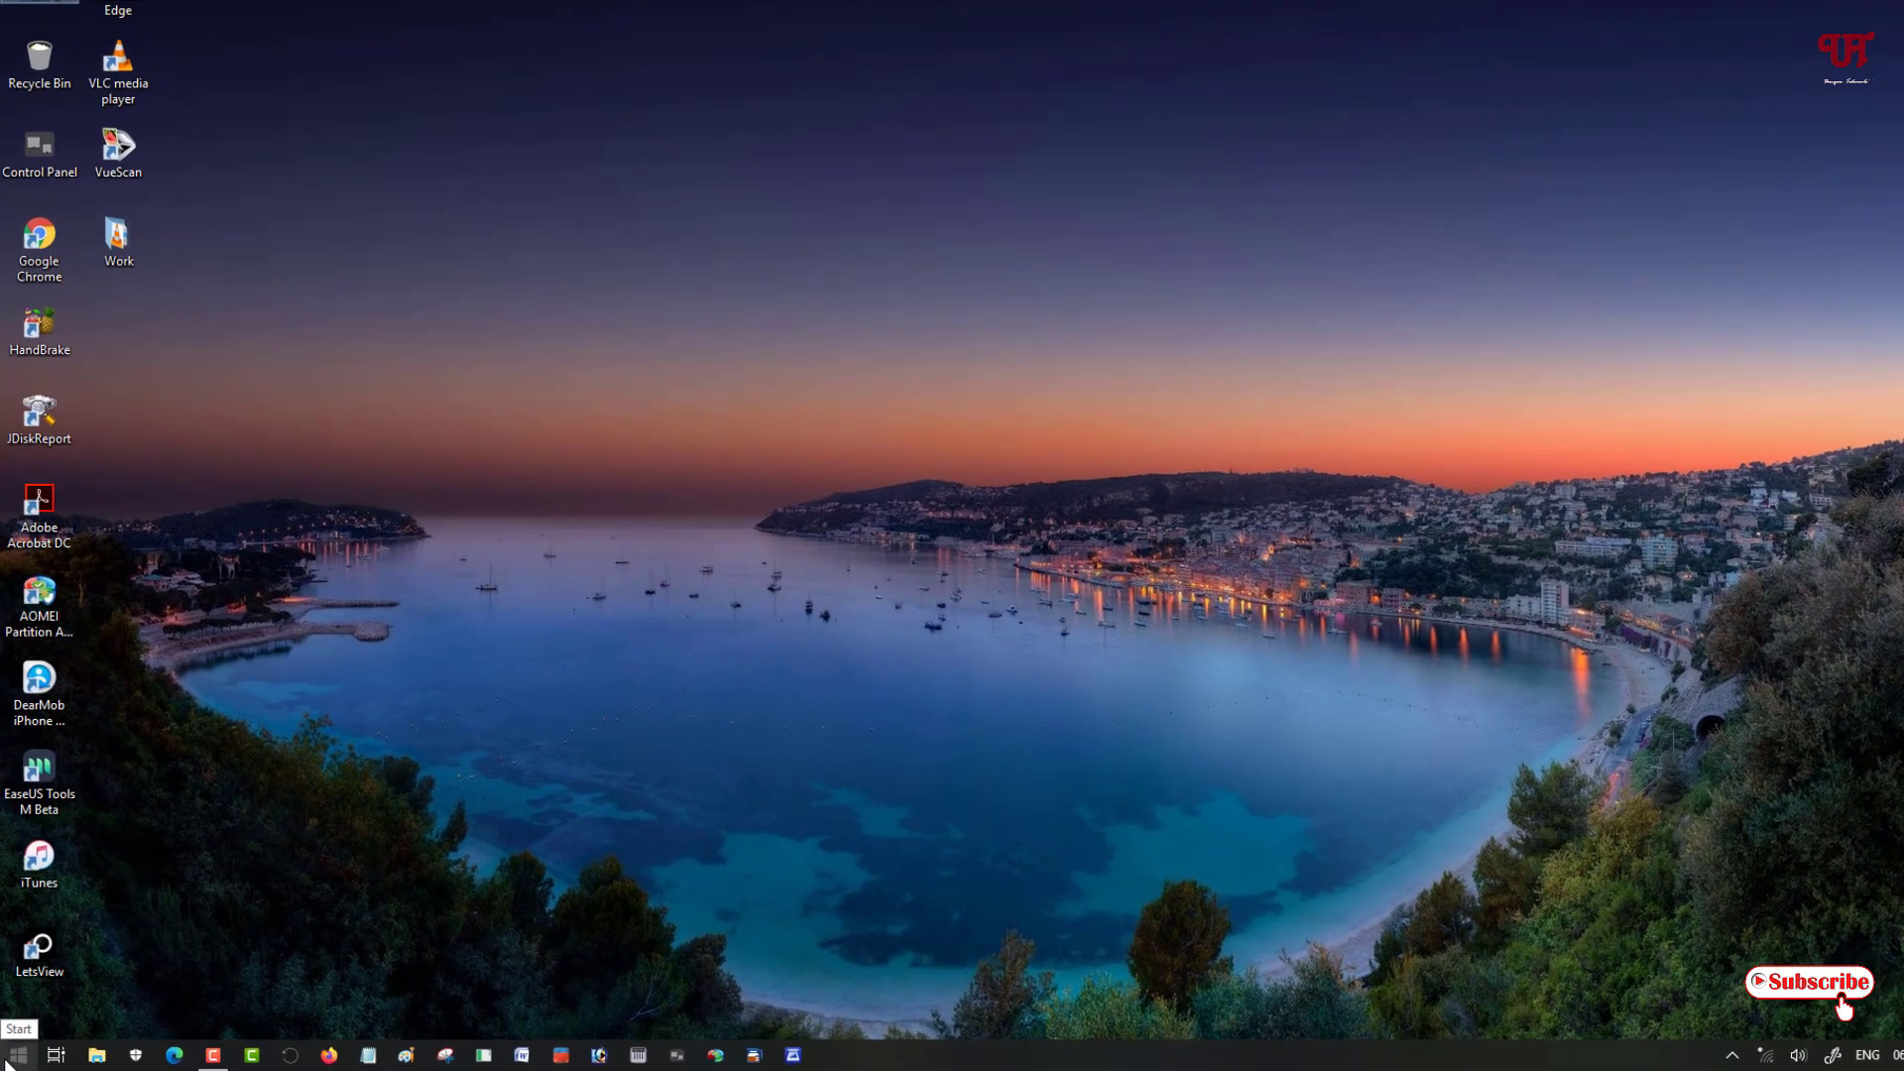
click(17, 1056)
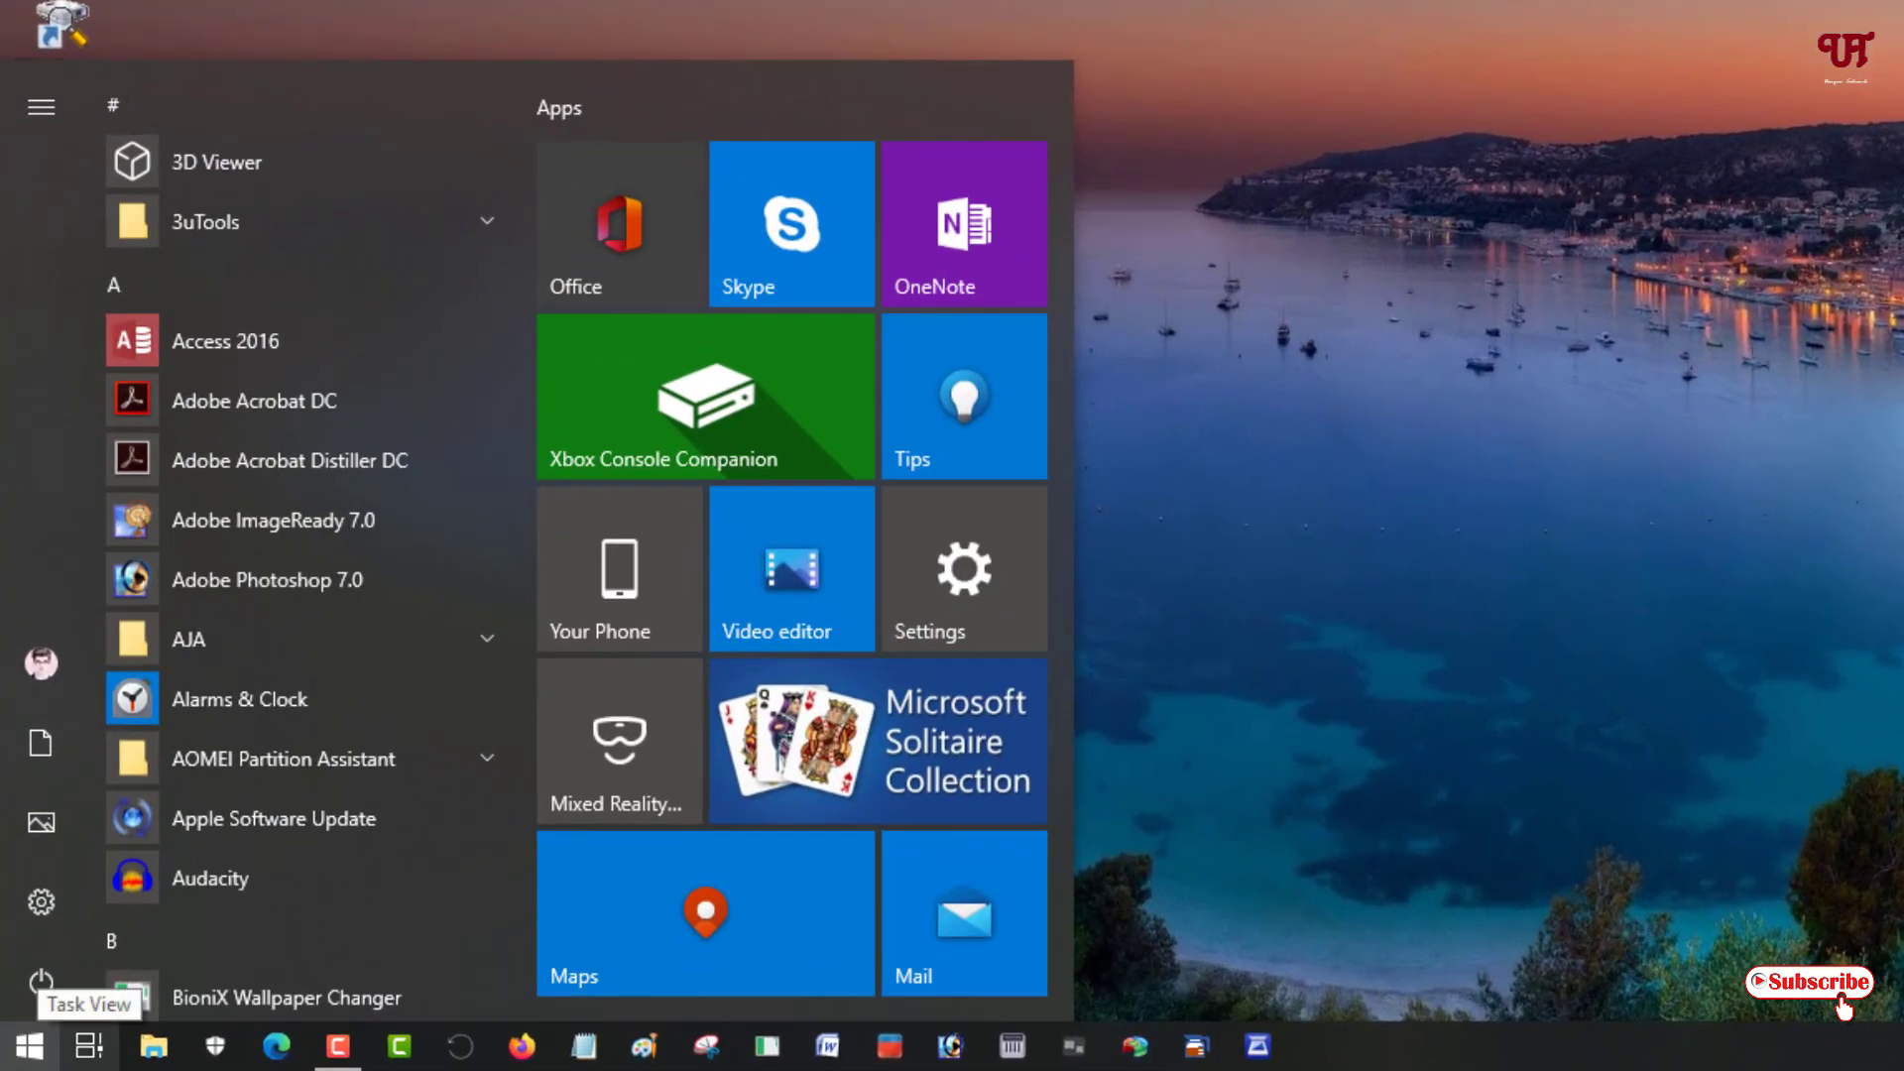
text(command)
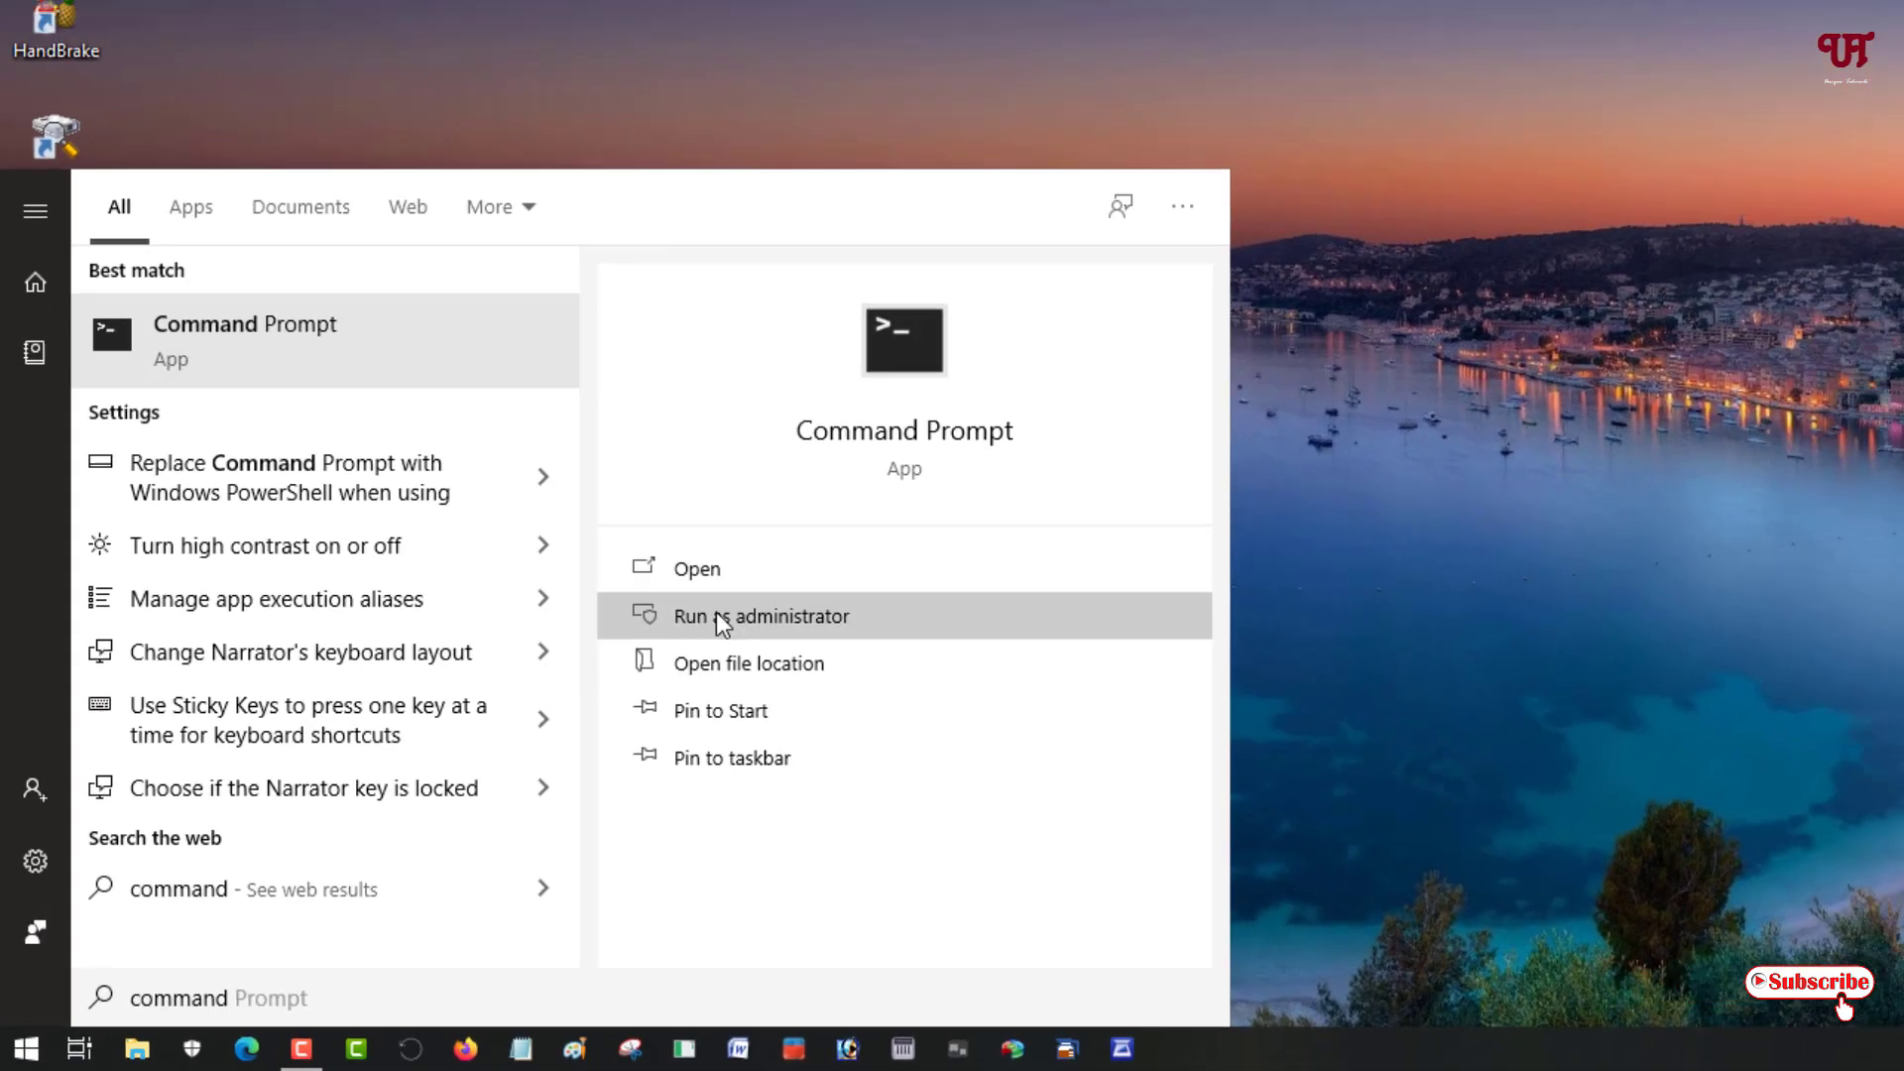
click(716, 617)
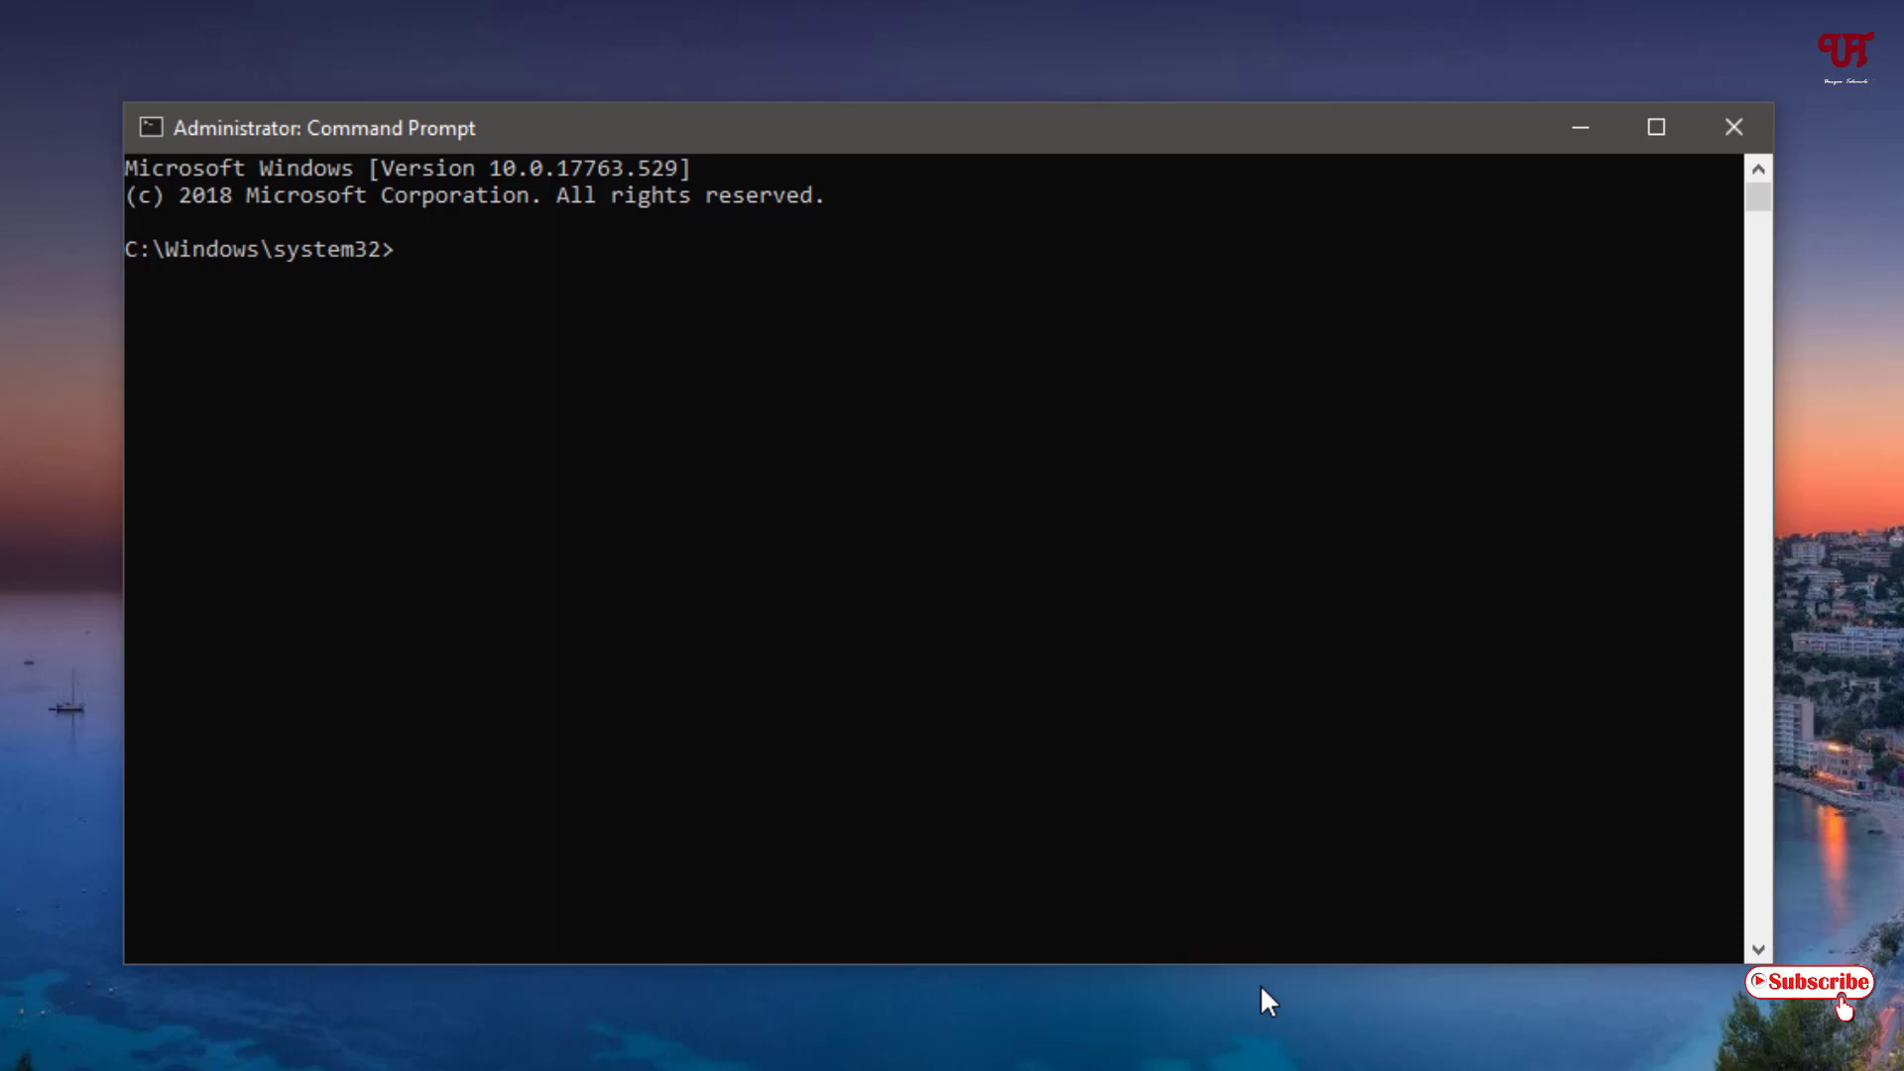
text(di)
text(skpart)
Step: Run diskpart, then list disk to show Disk 0 (931 GB) and Disk 1 (57 GB)
key(Return)
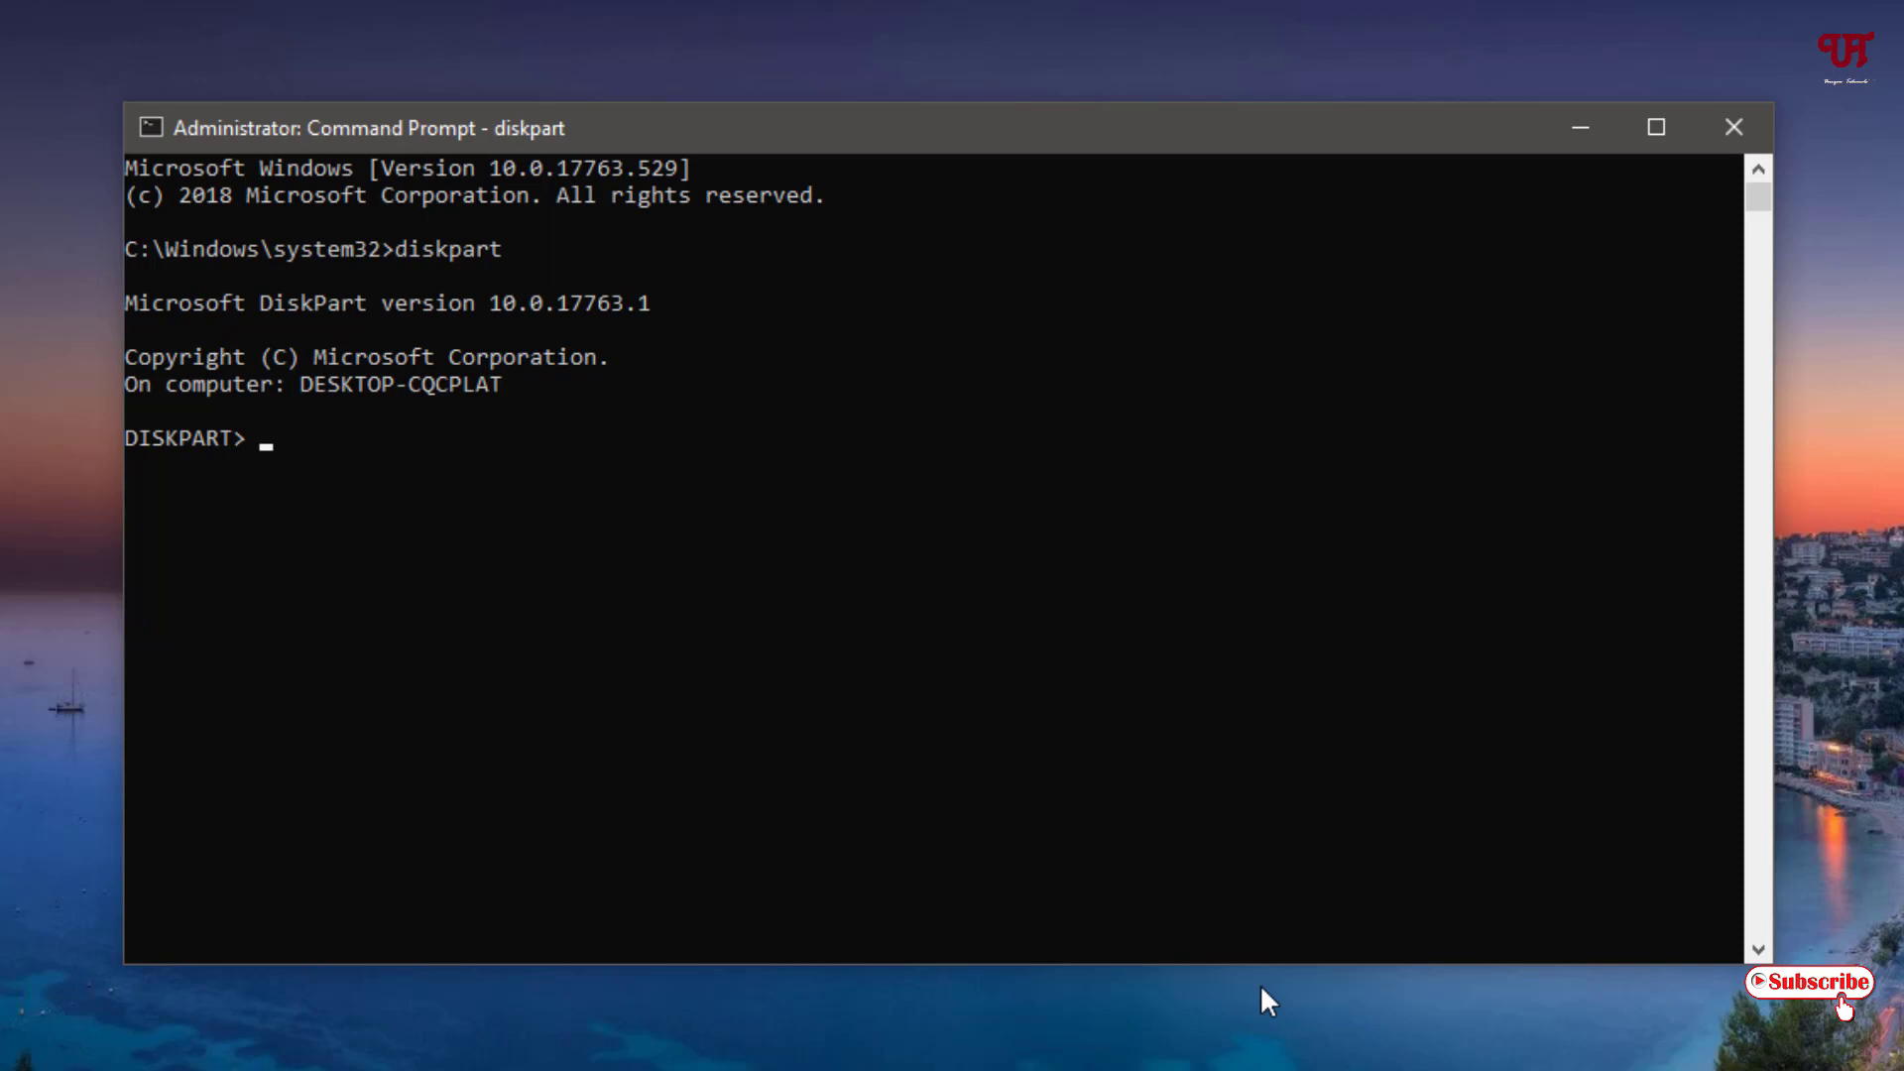
text(list disk)
key(Return)
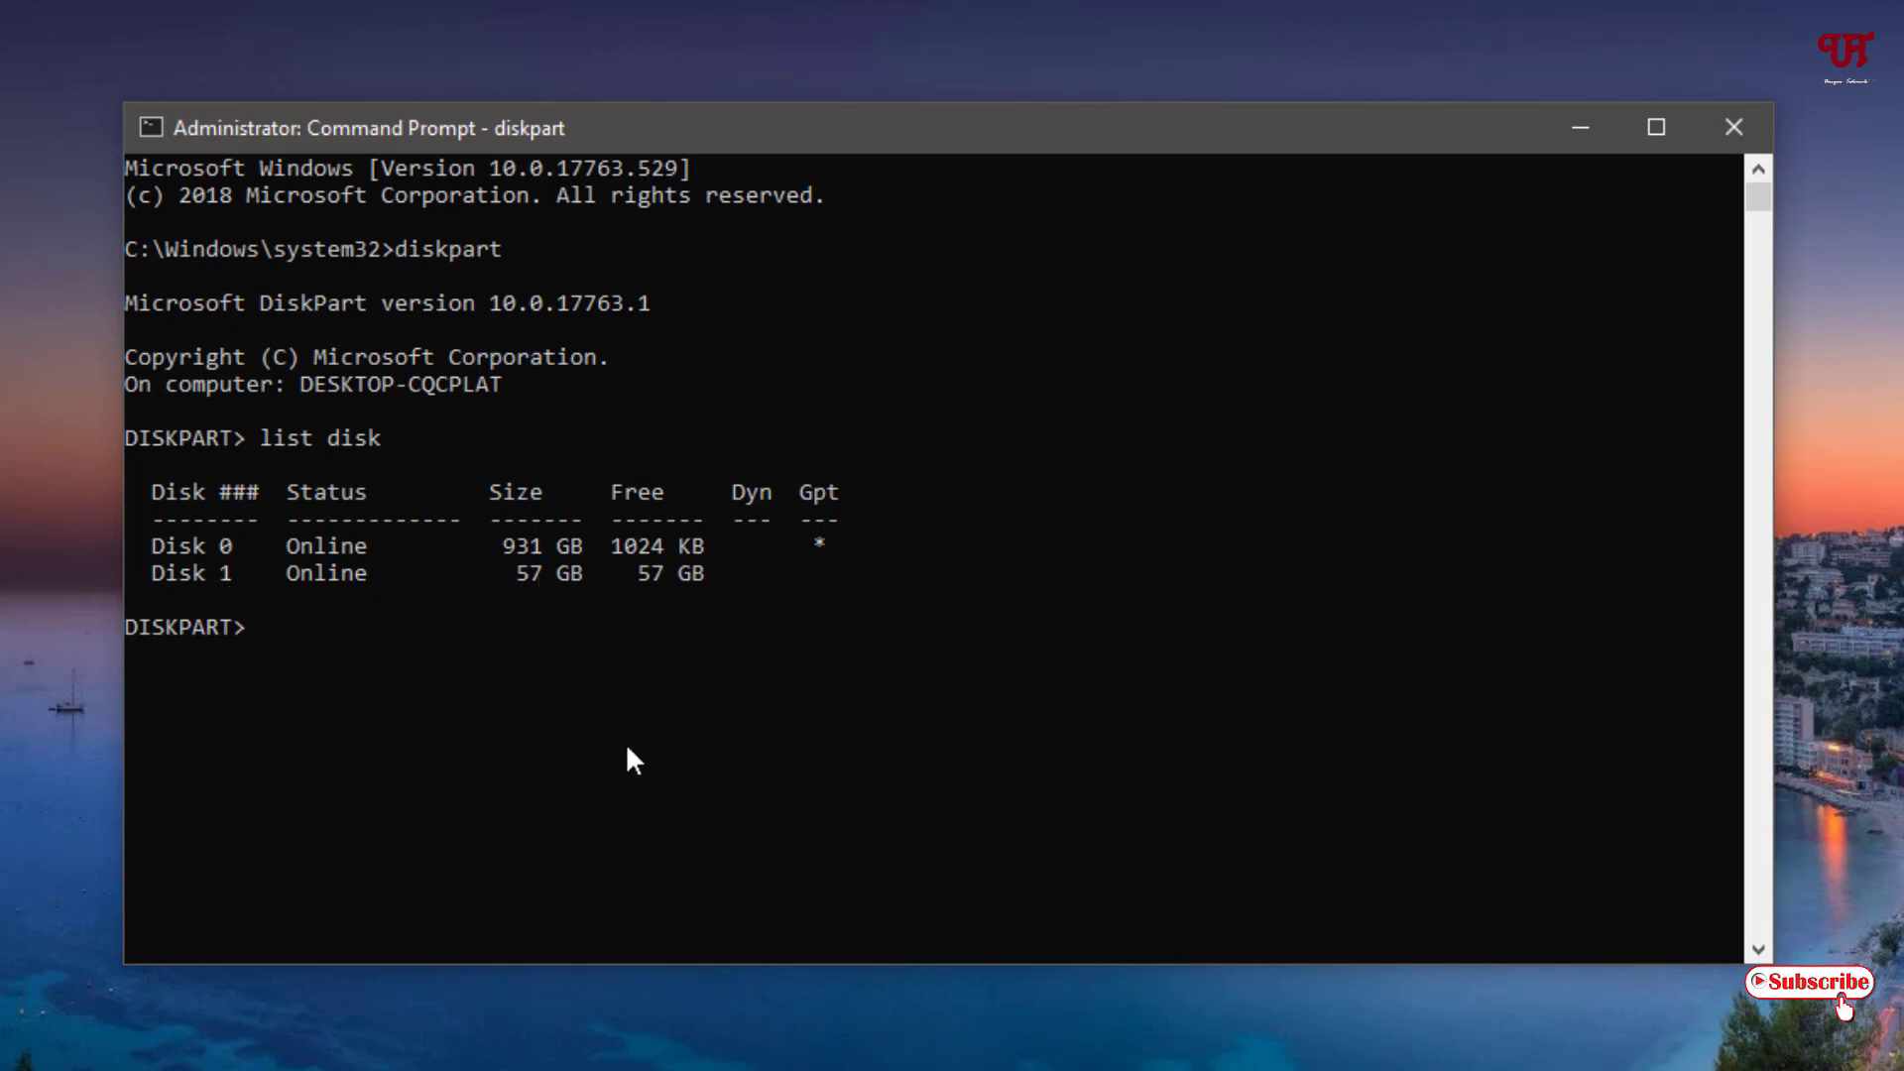
text(select)
text( disk 1)
Step: Run 'select disk 1' then 'clean' until DiskPart reports the disk cleaned
key(Return)
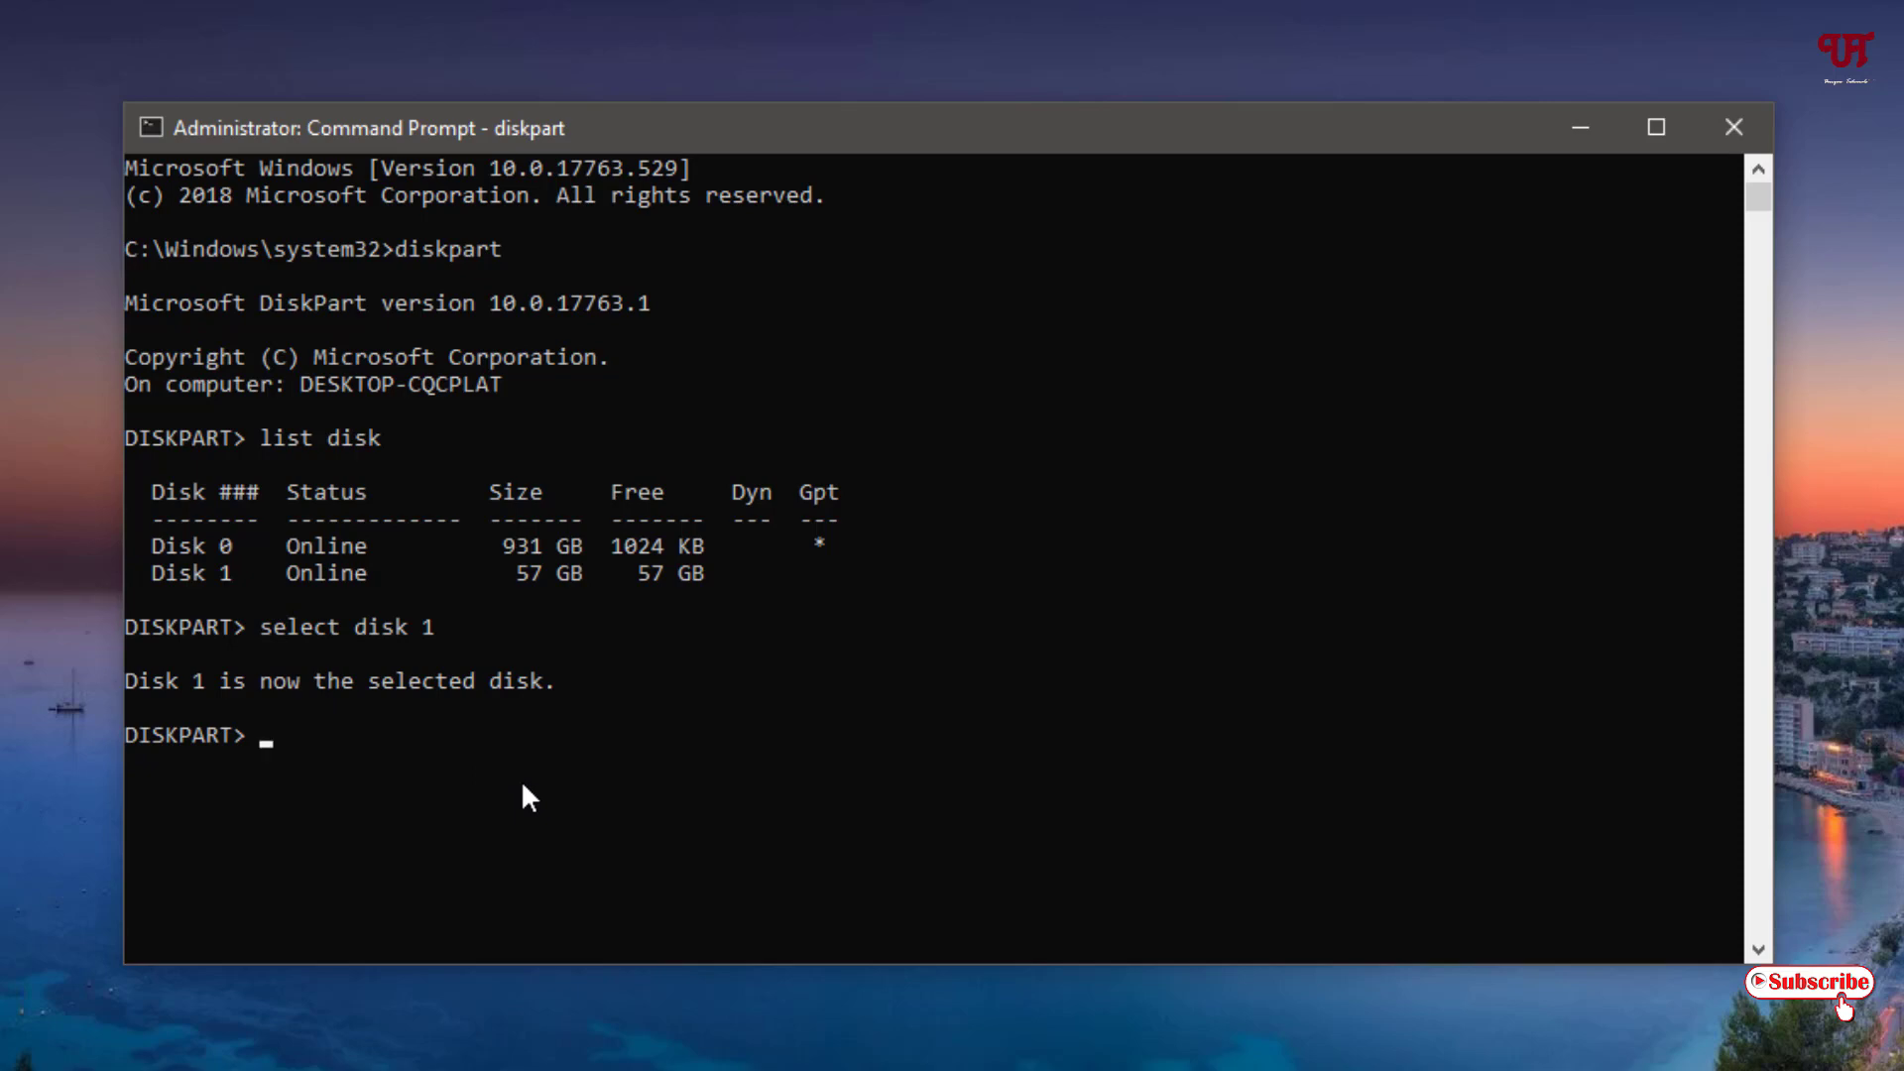
text(clean)
key(Return)
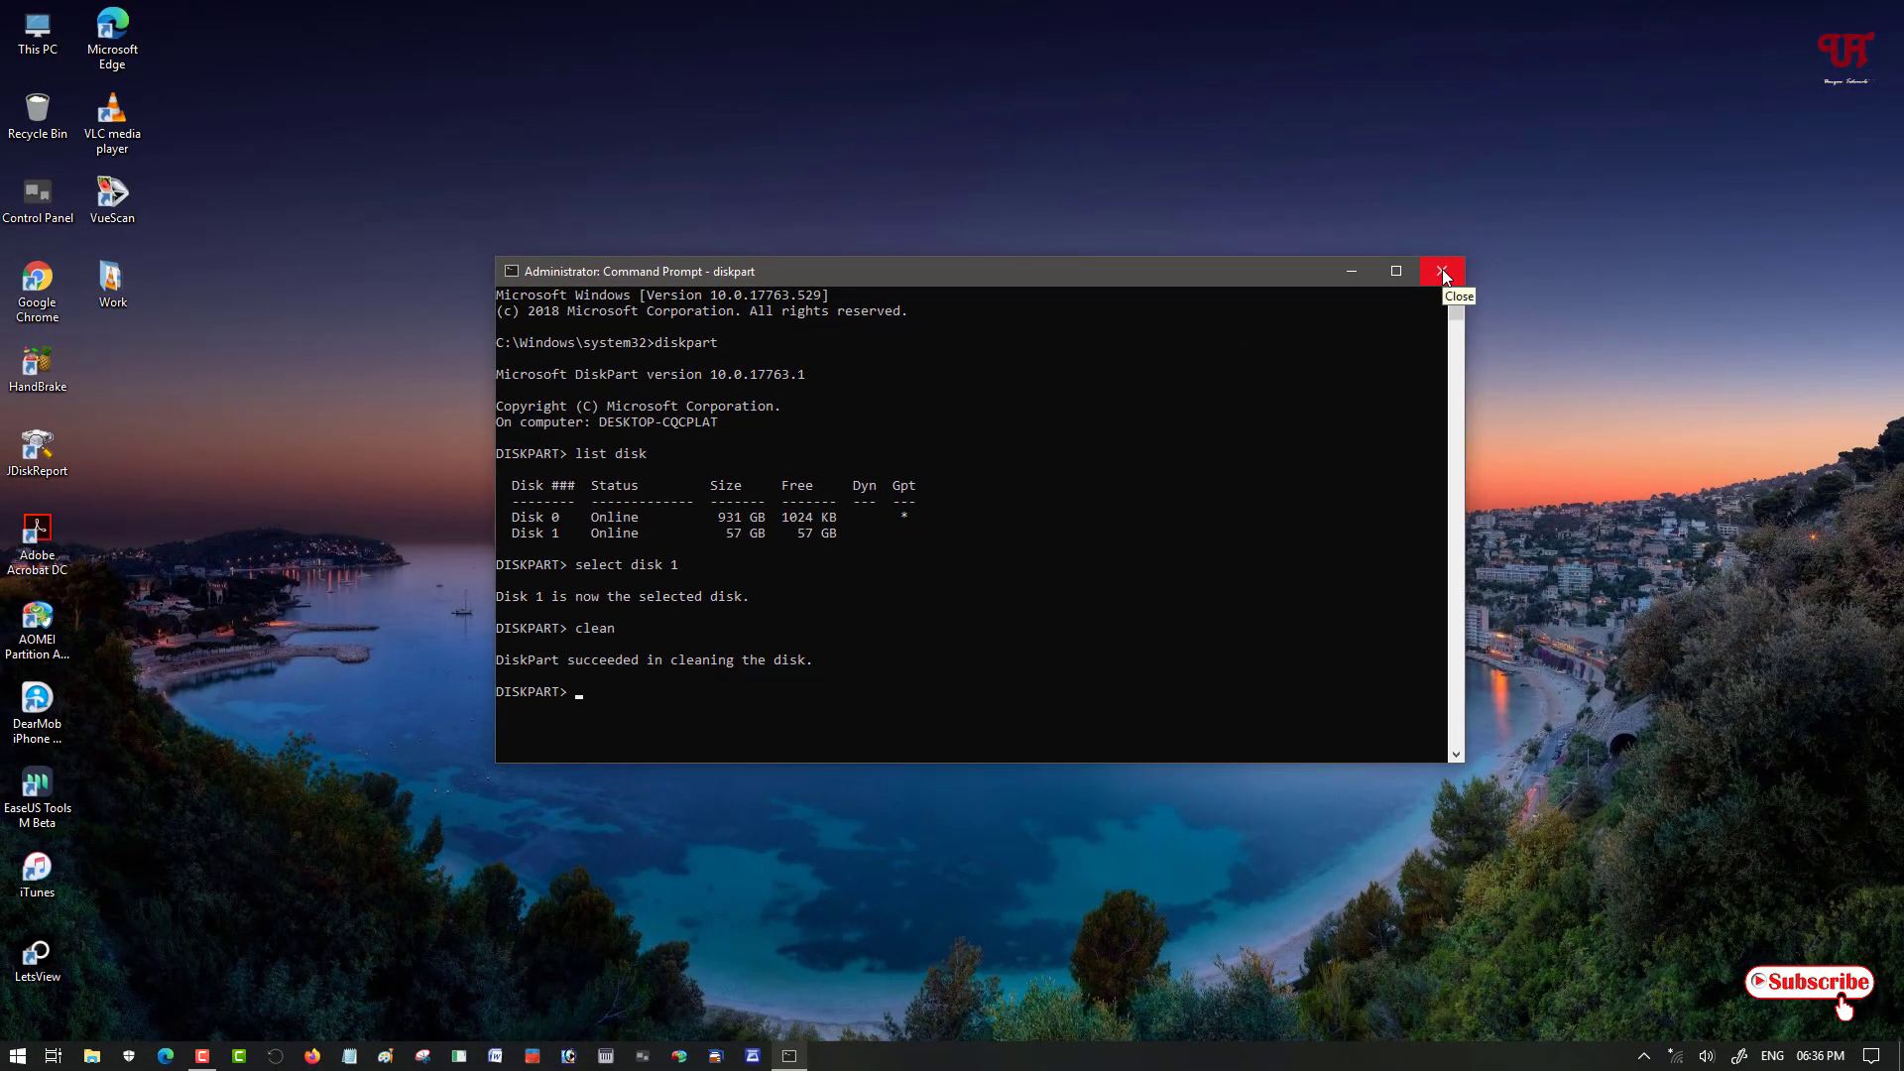
Step: Close the DiskPart console and launch Computer Management from a Start search for 'compui'
click(1441, 270)
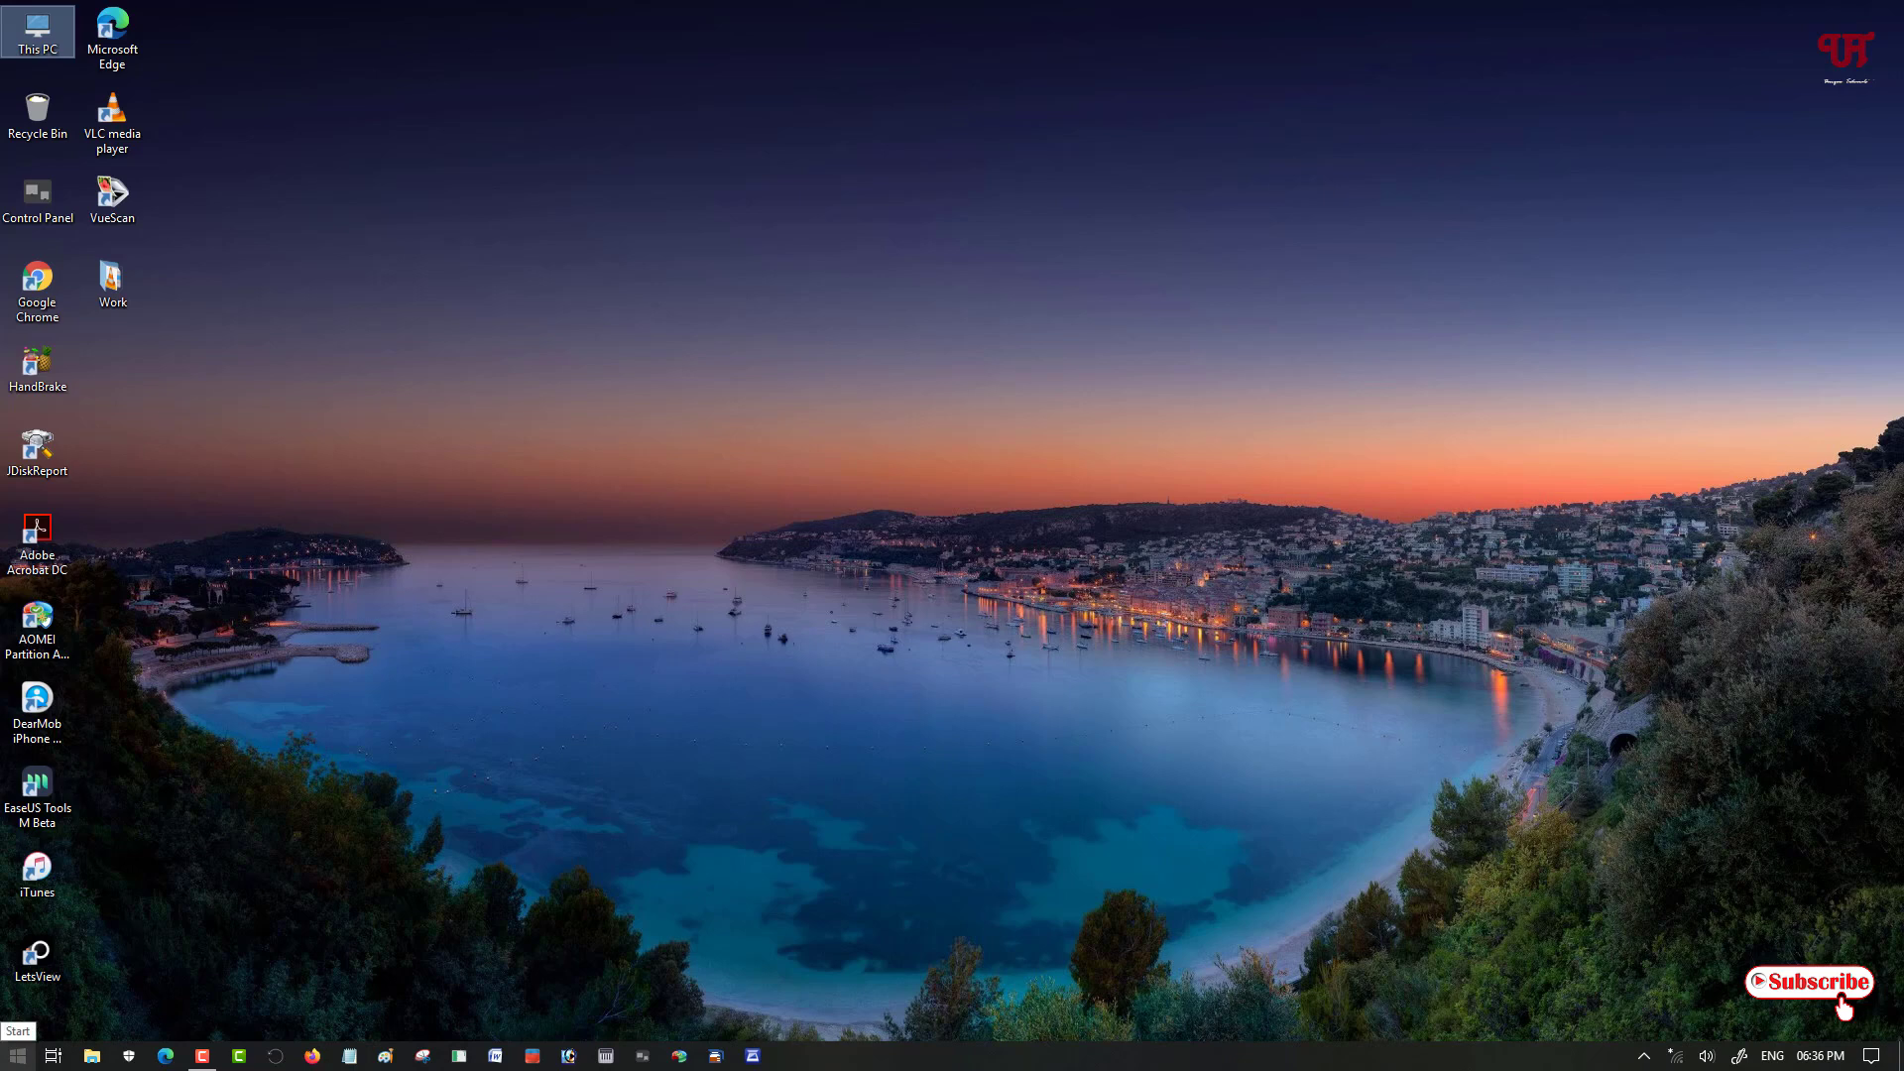
click(19, 1054)
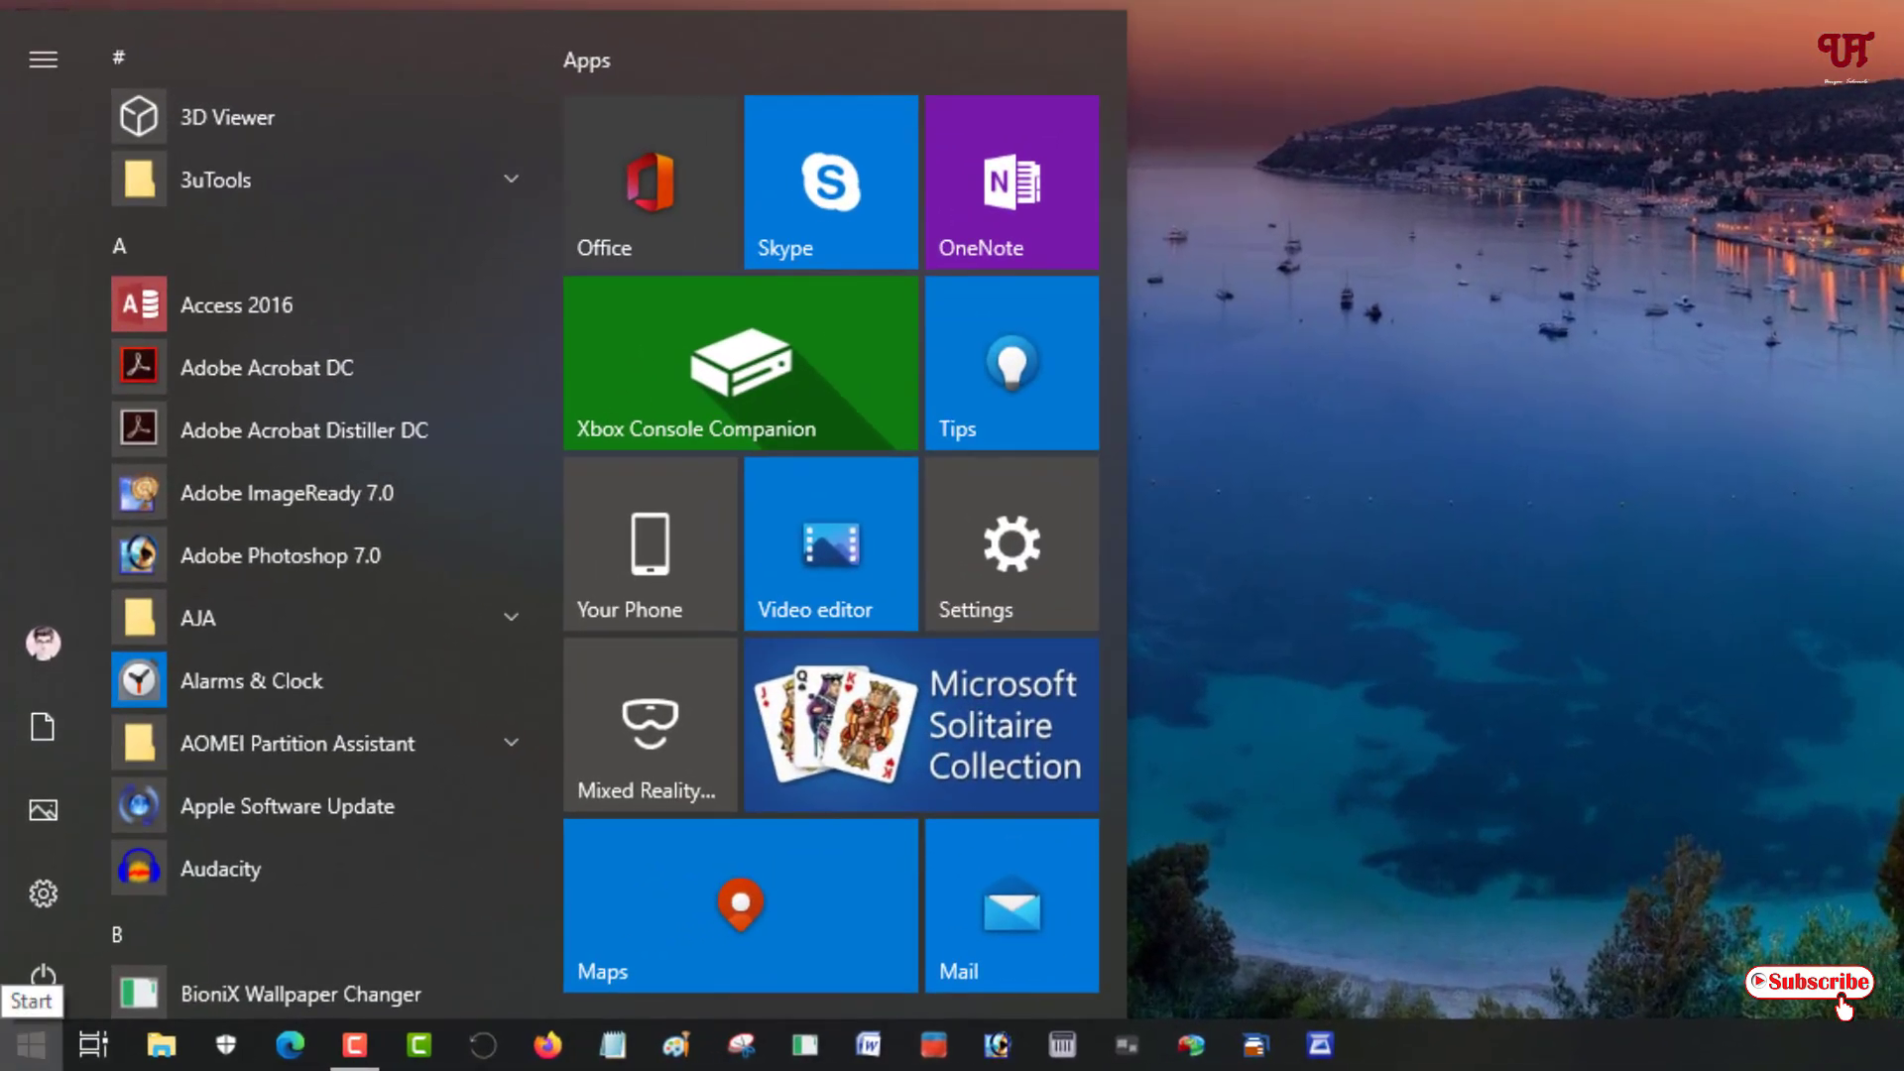
text(compui)
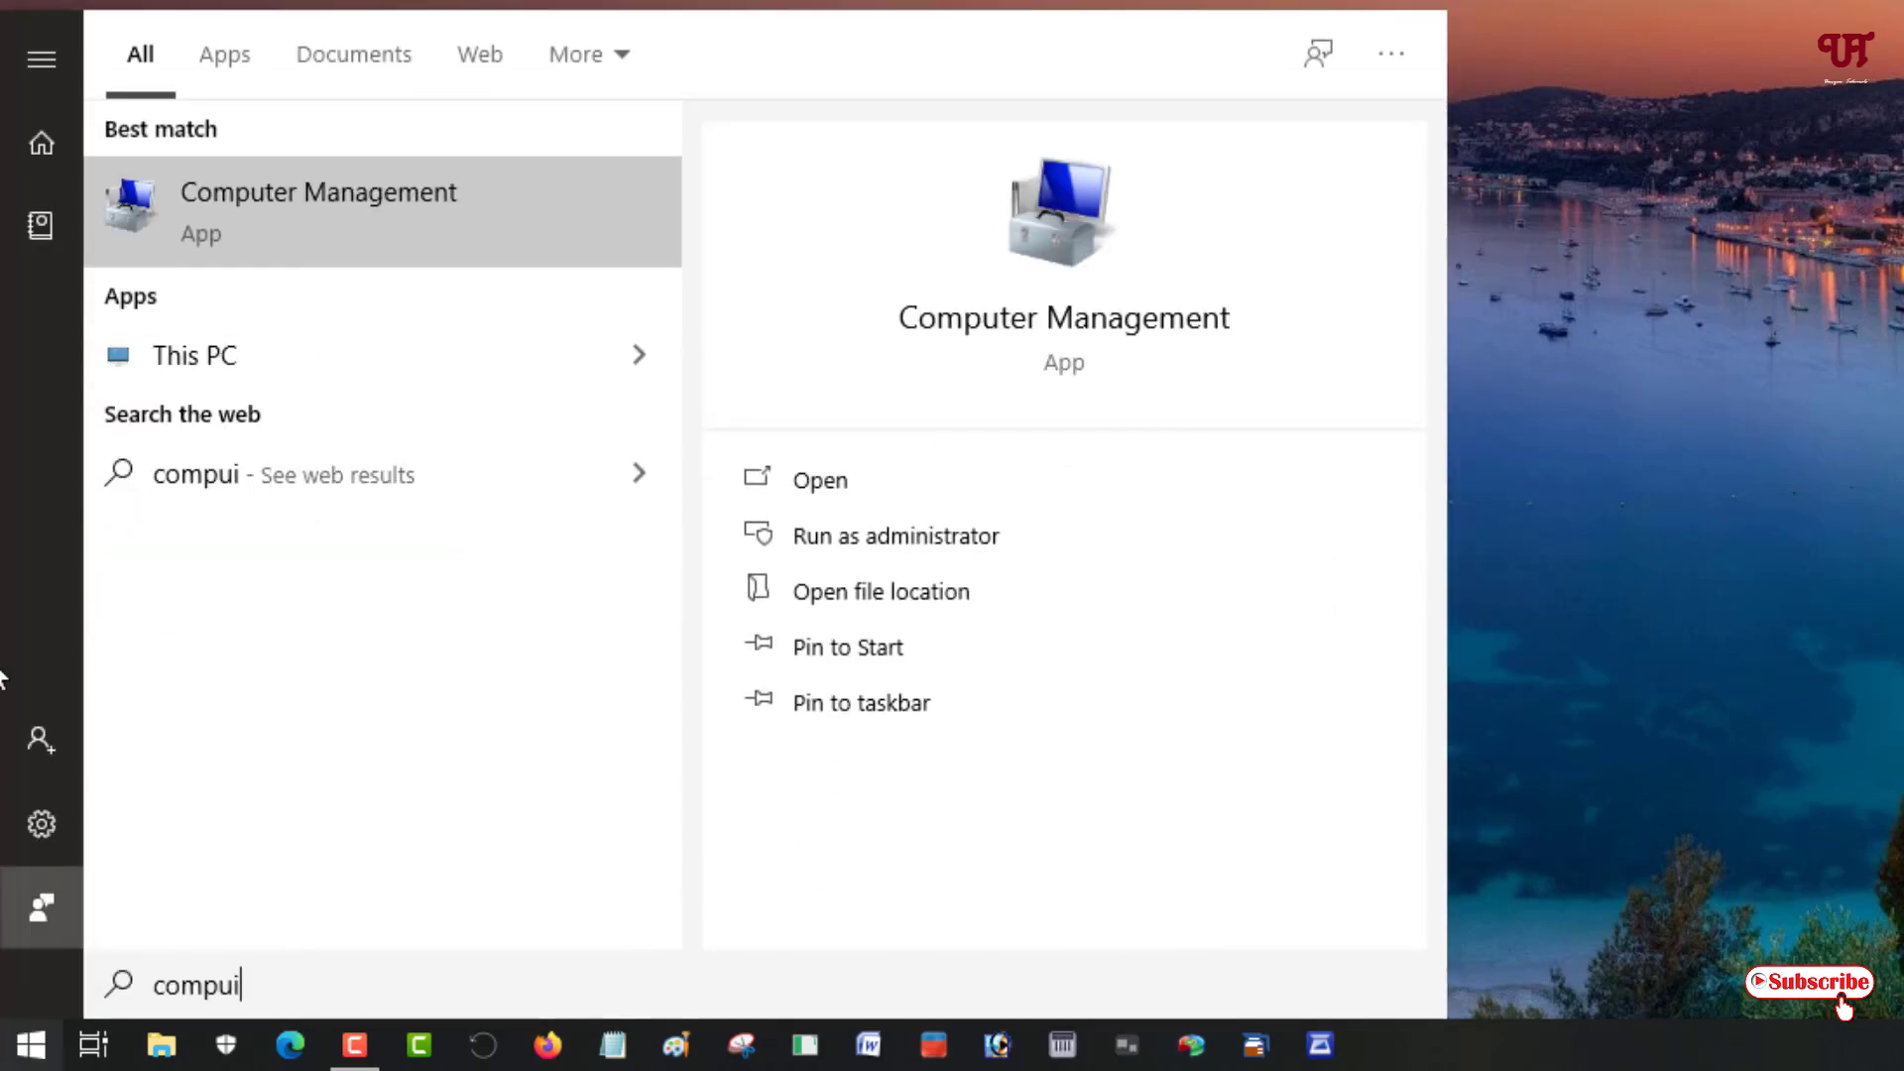
click(292, 238)
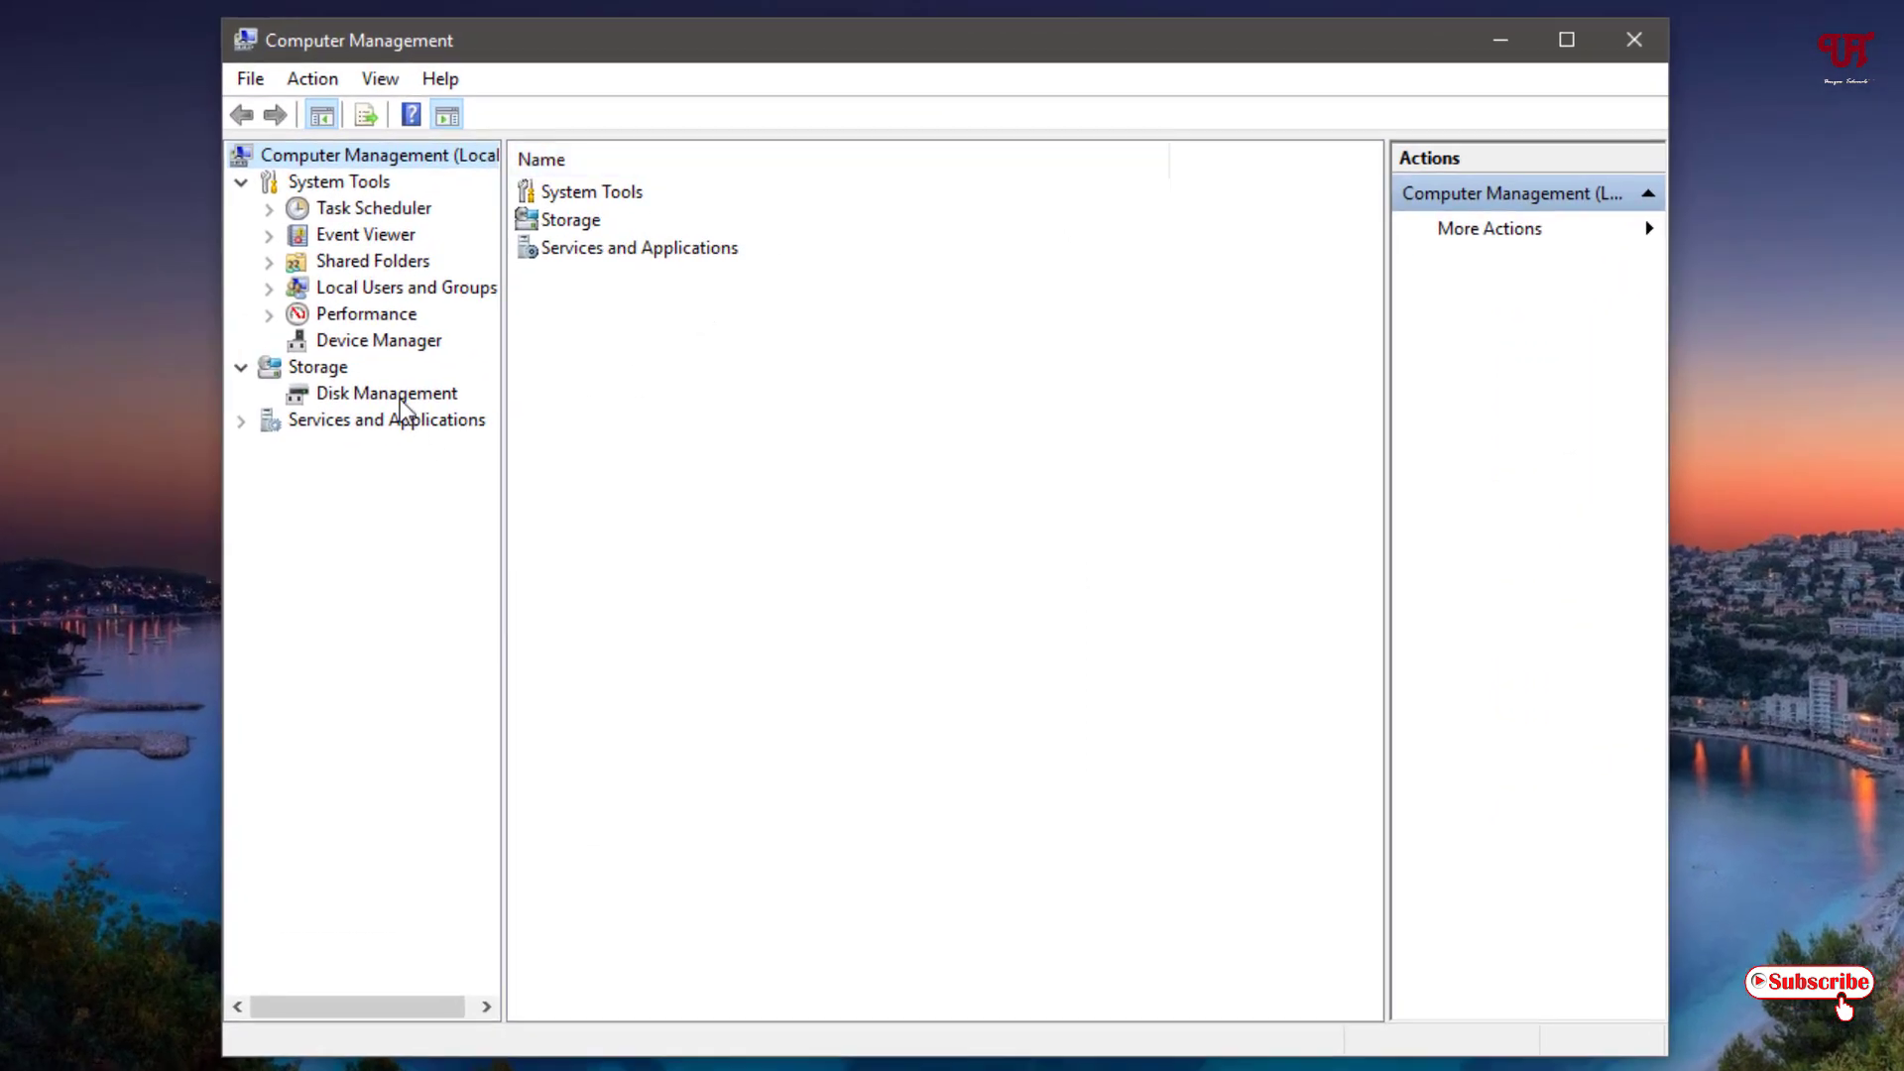
Step: Open Disk Management and bring up the context menu on Disk 1's 57.77 GB unallocated space
click(401, 398)
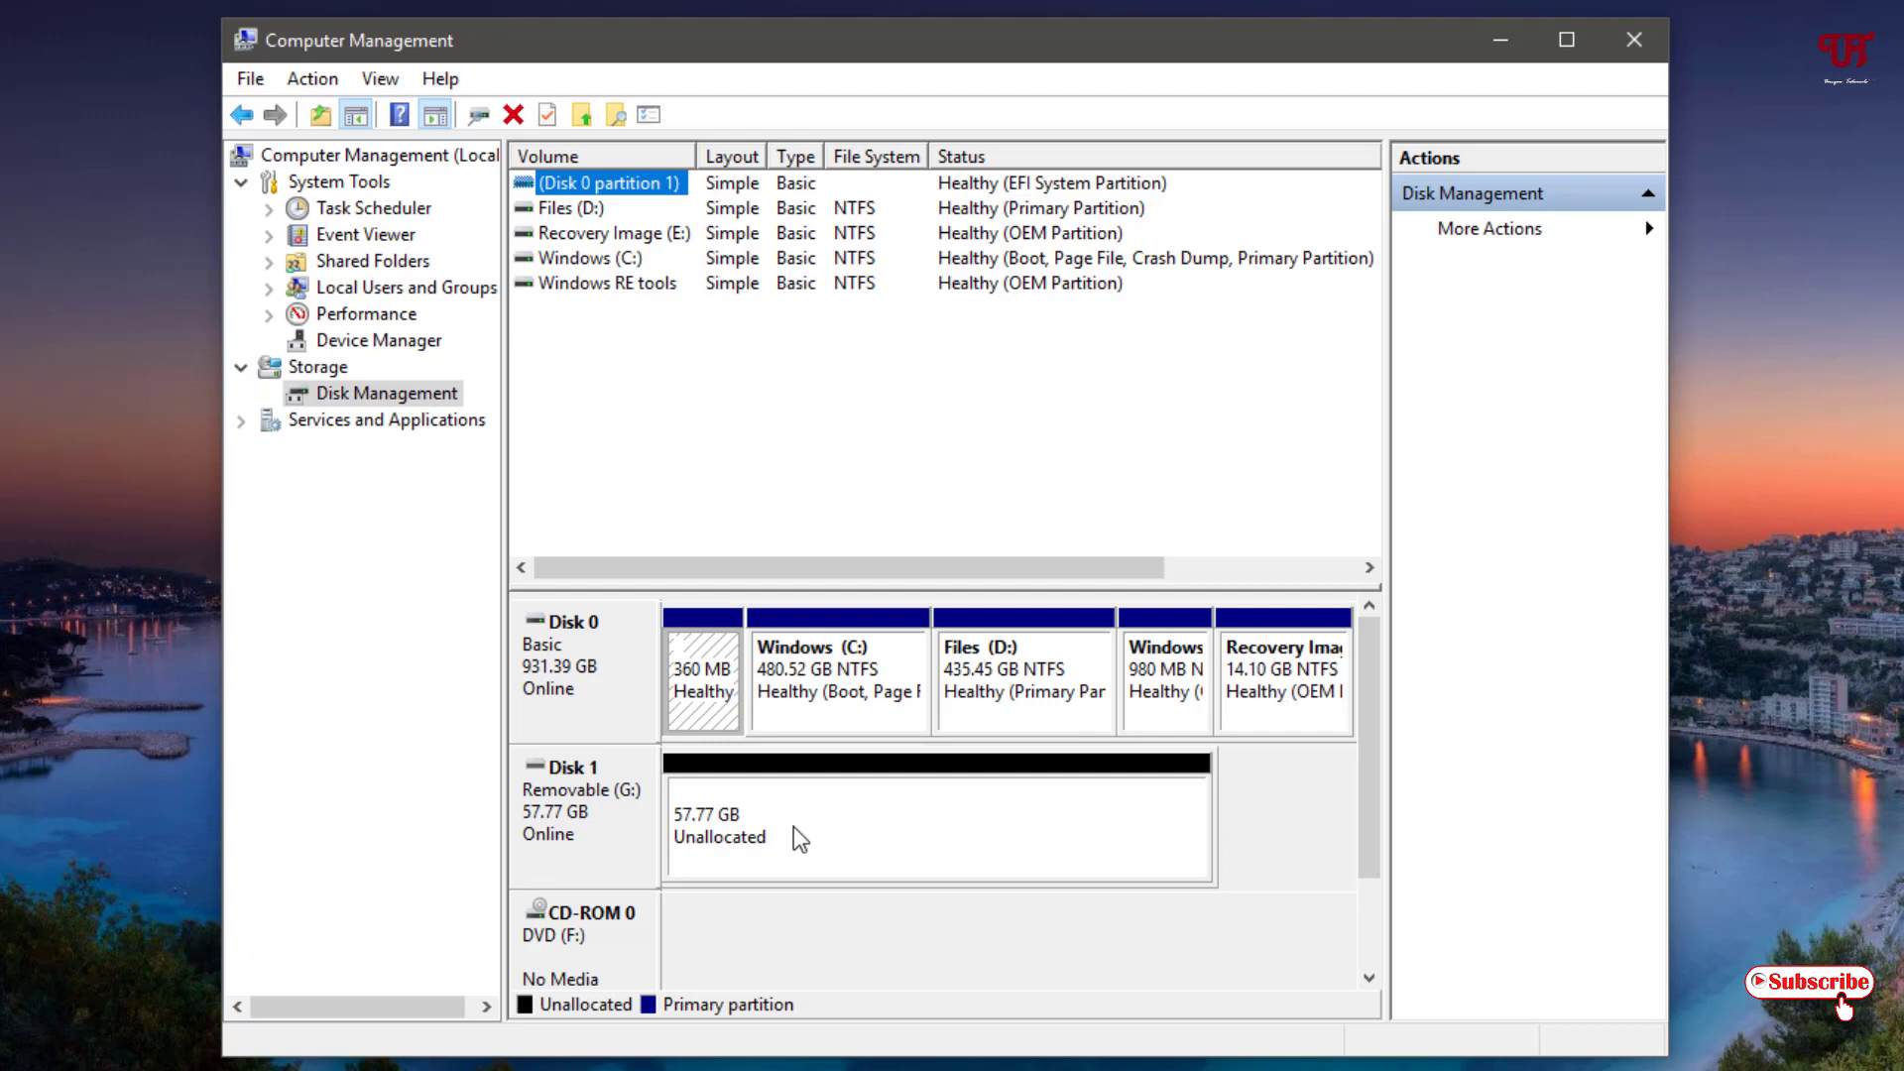
right_click(792, 836)
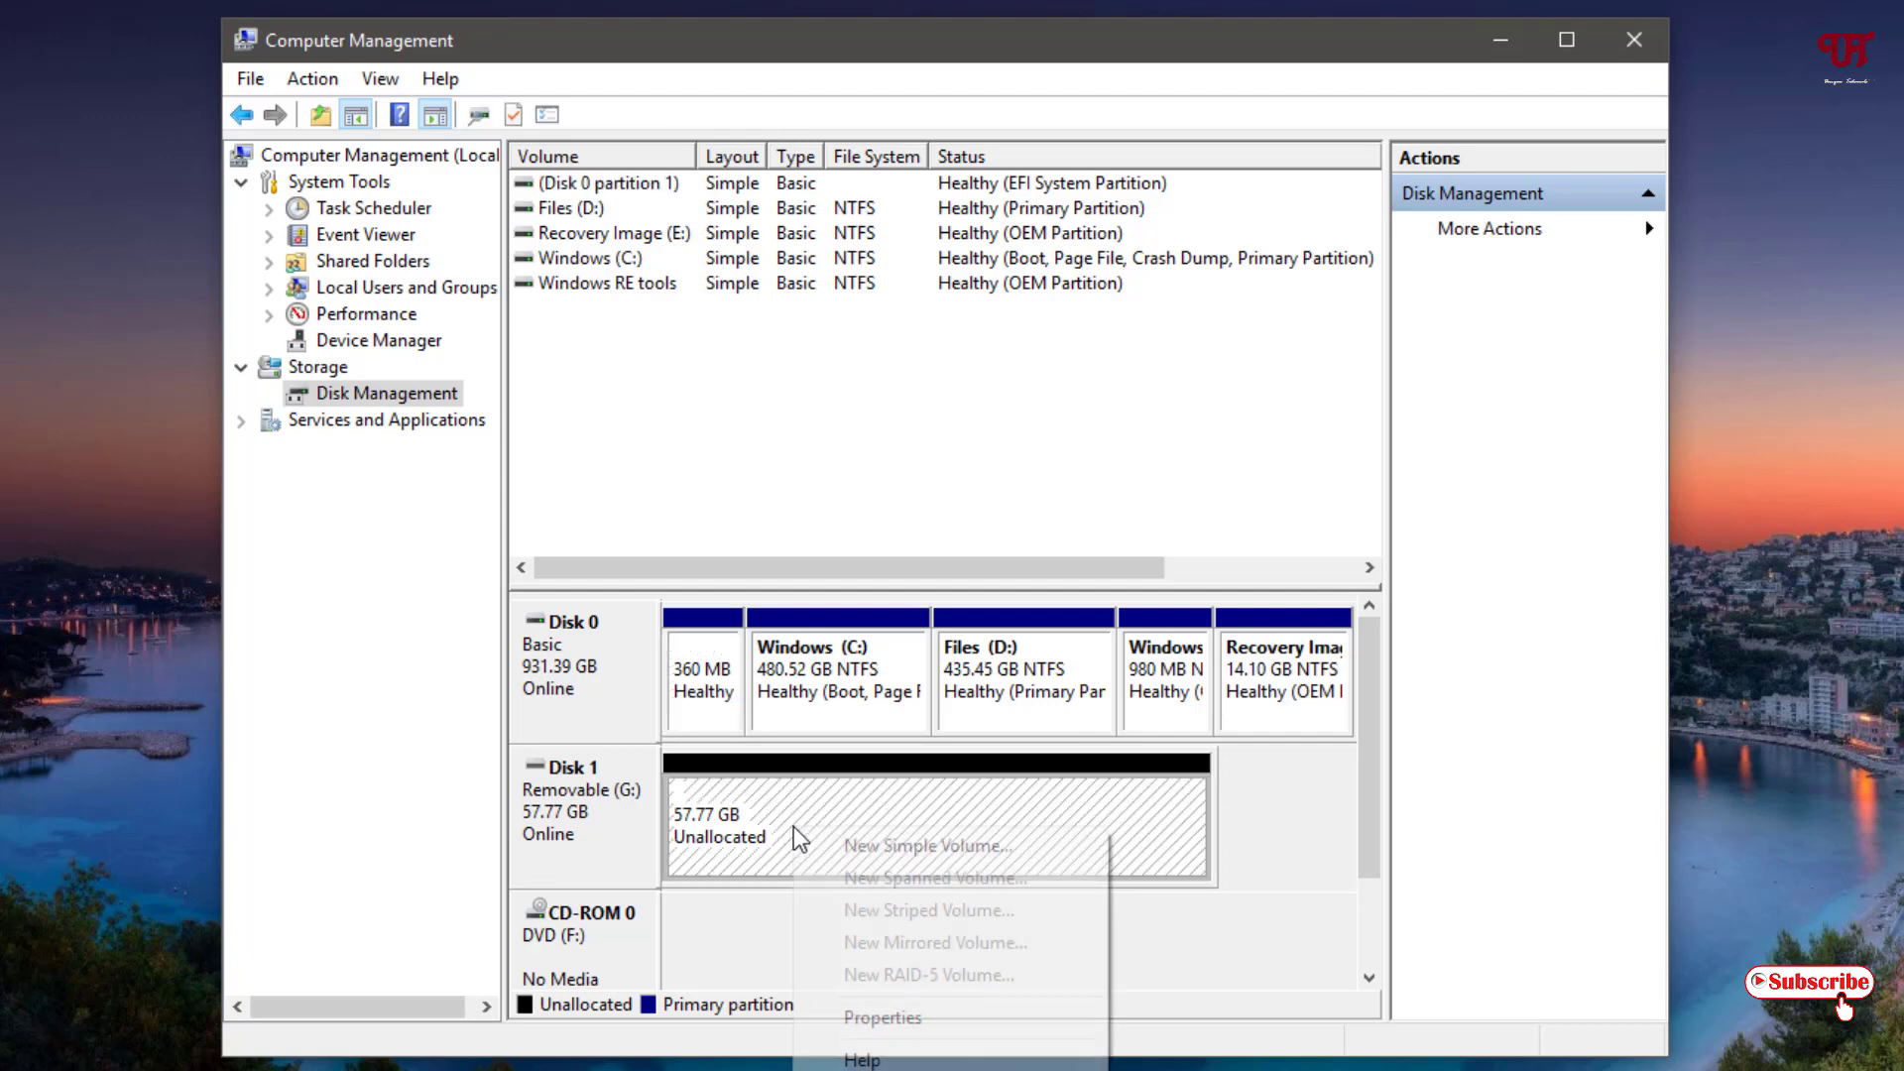
Step: Create a 59151 MB simple volume with letter H, NTFS, label 'New Volume' and quick format
click(880, 848)
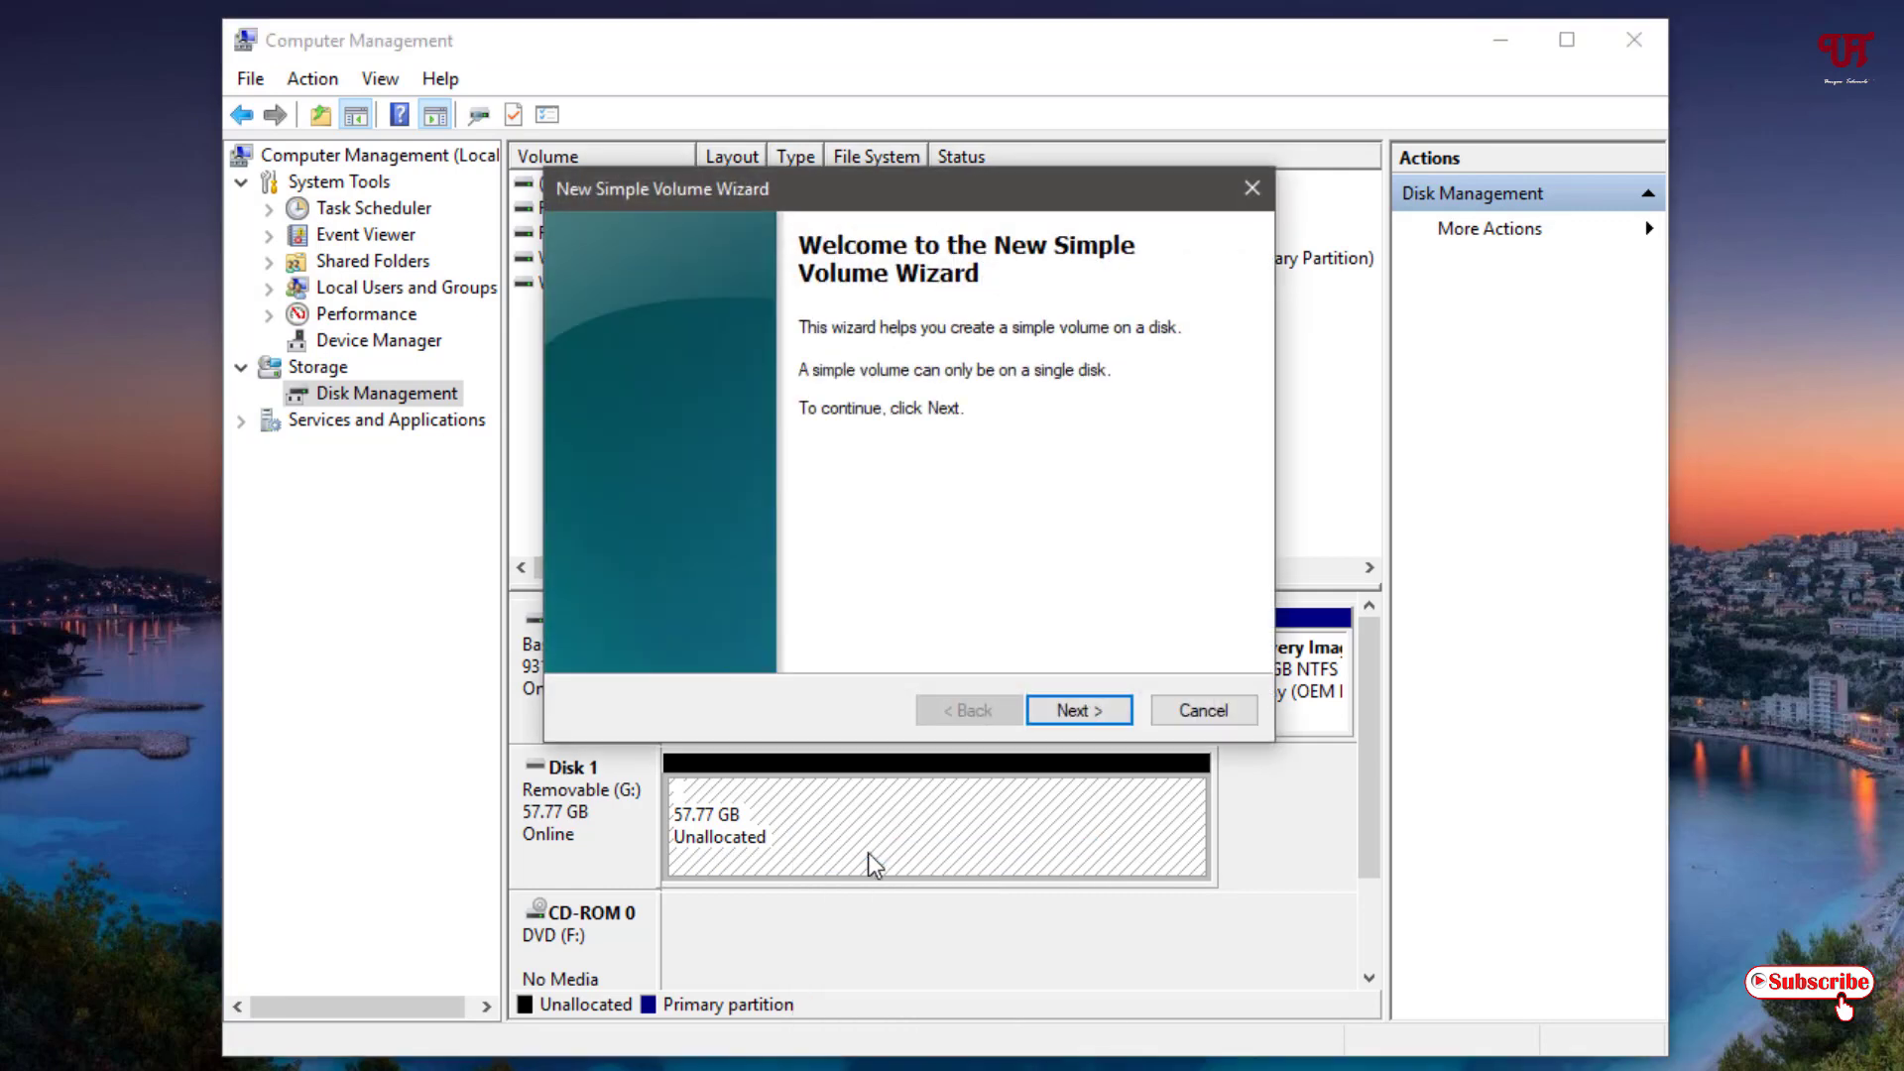
click(1070, 713)
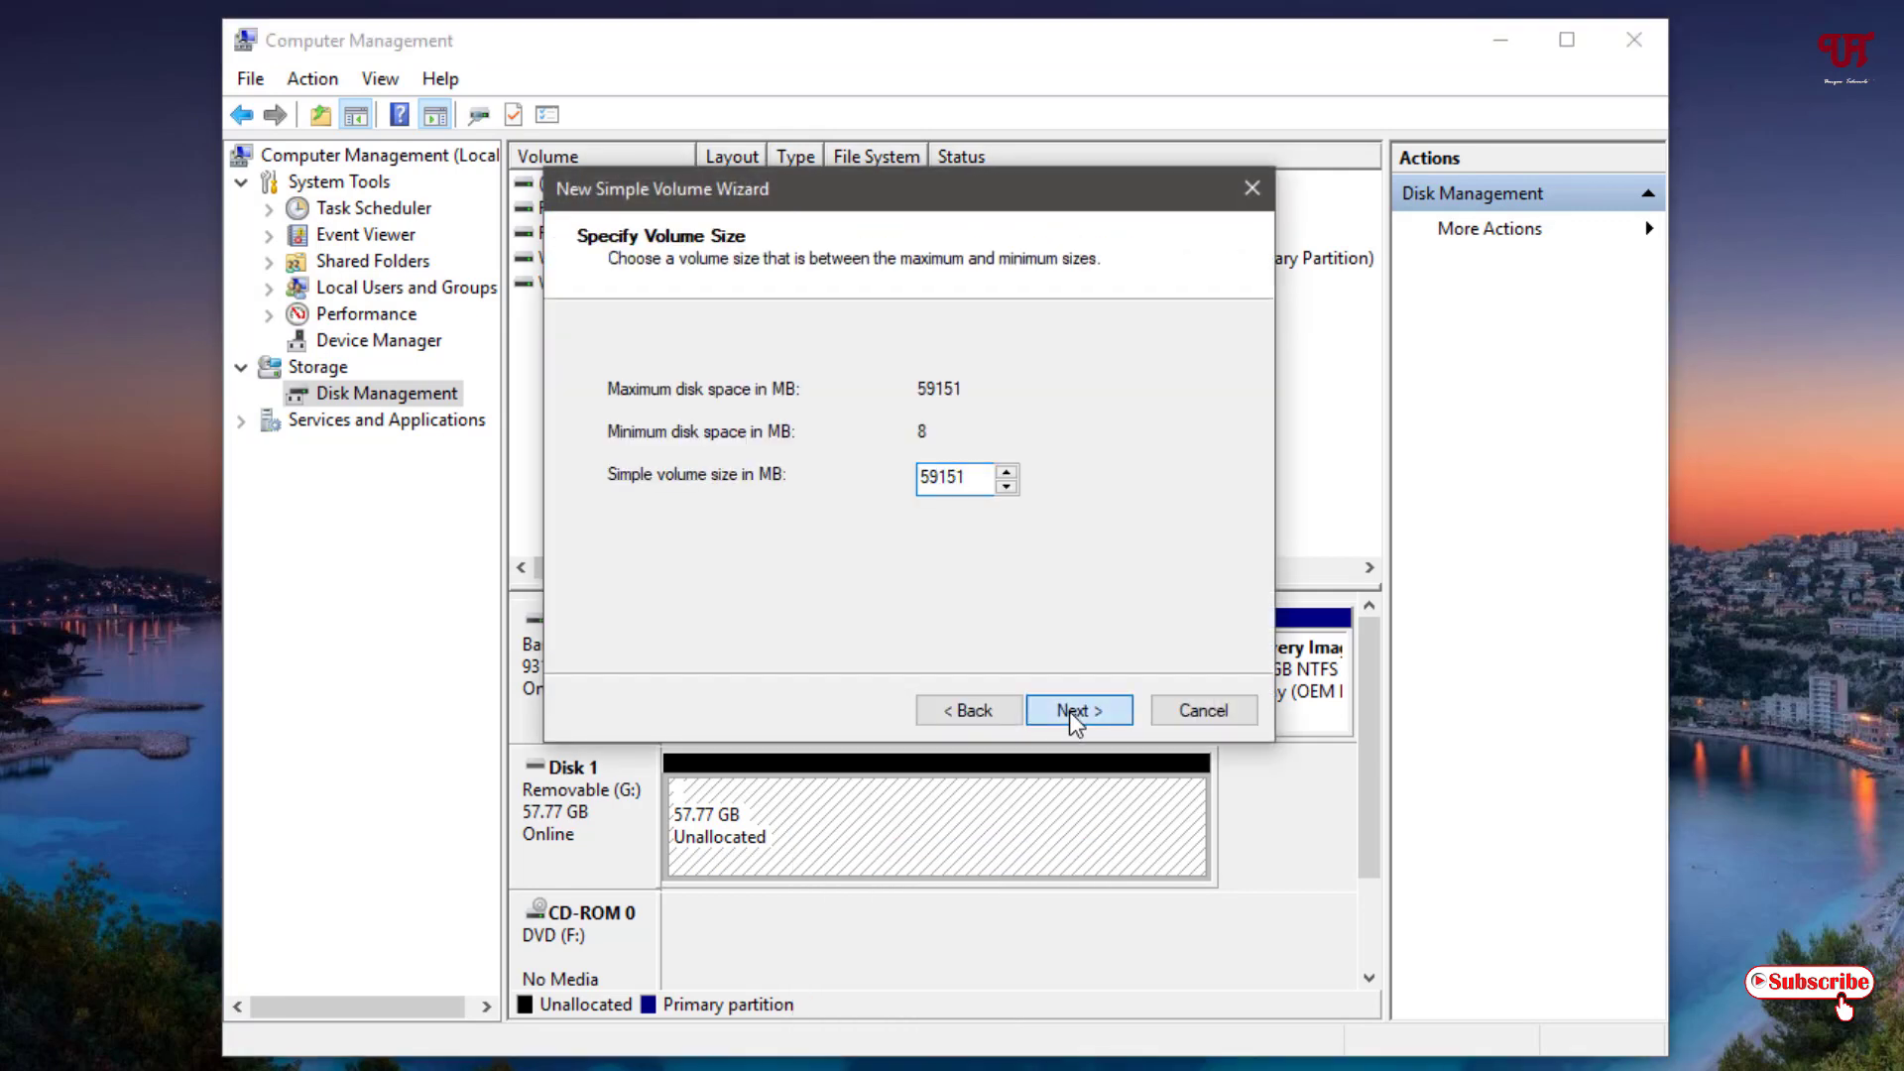
click(1069, 711)
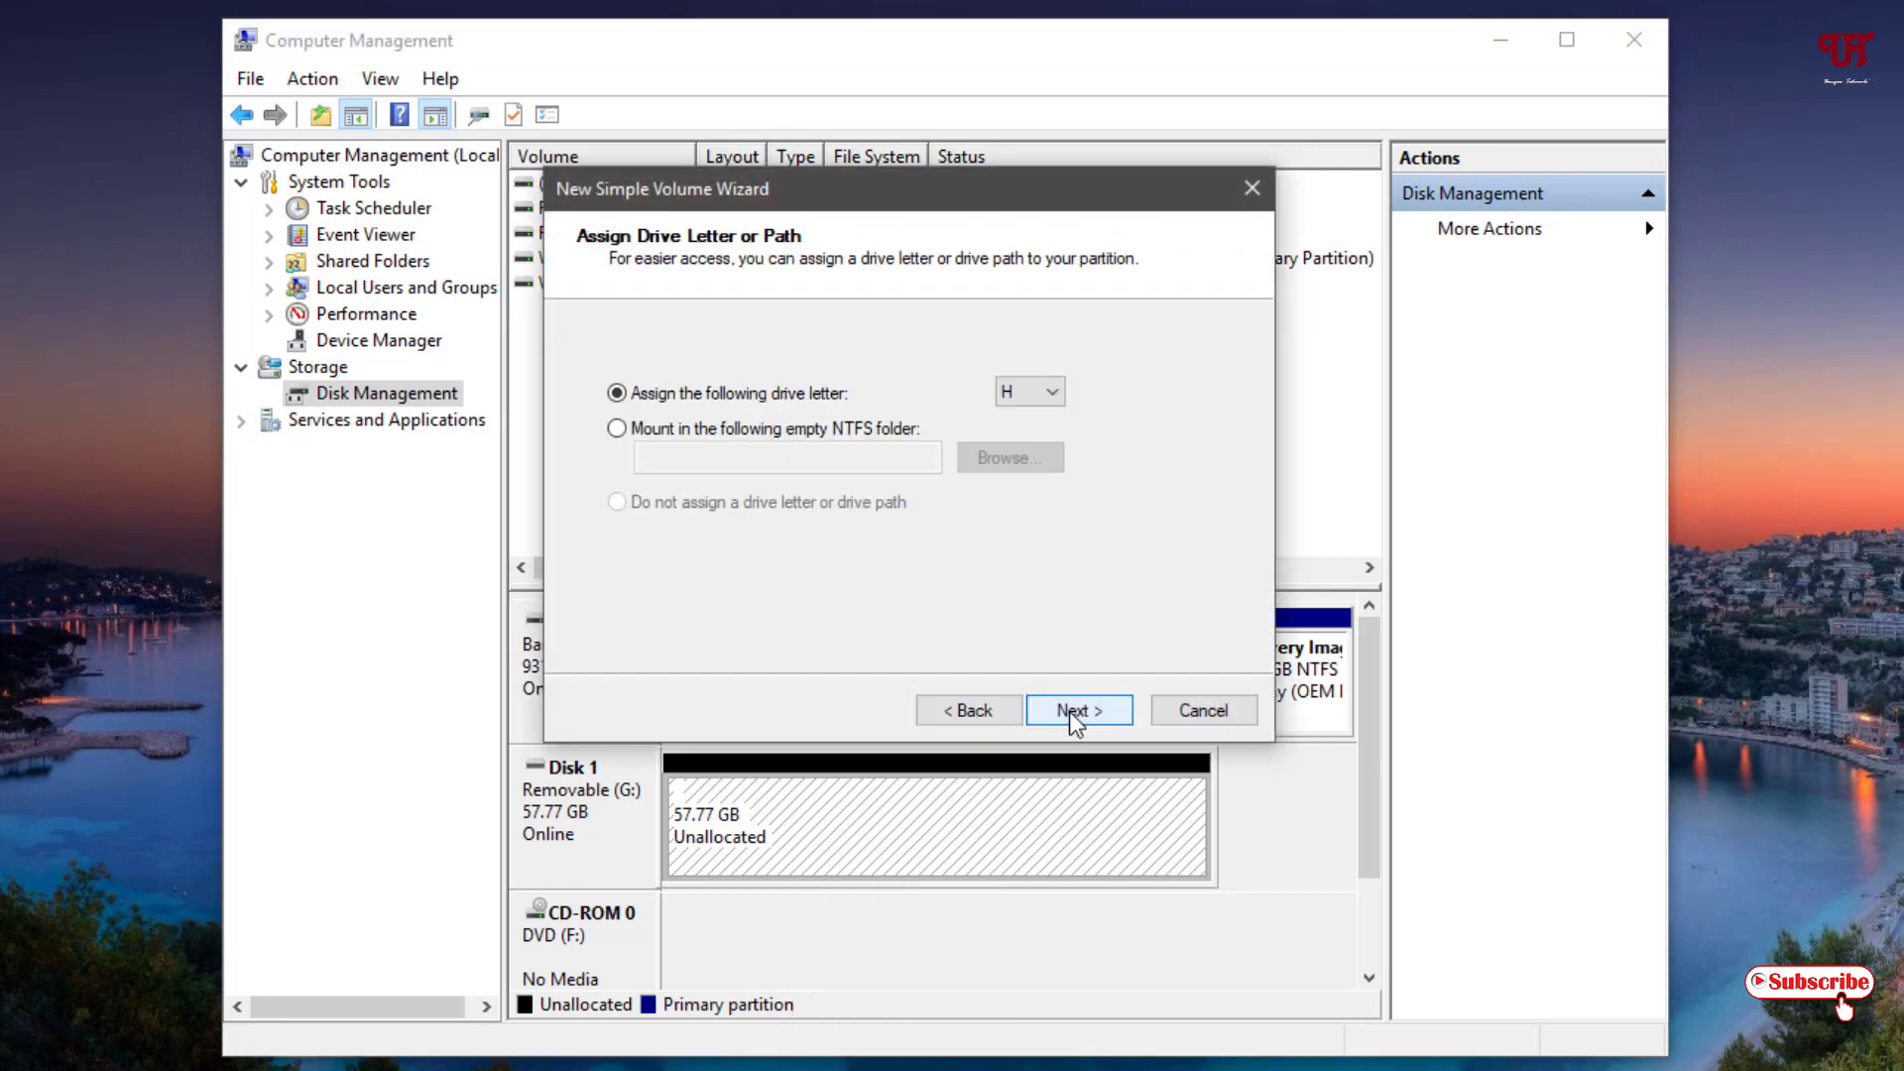
click(1070, 711)
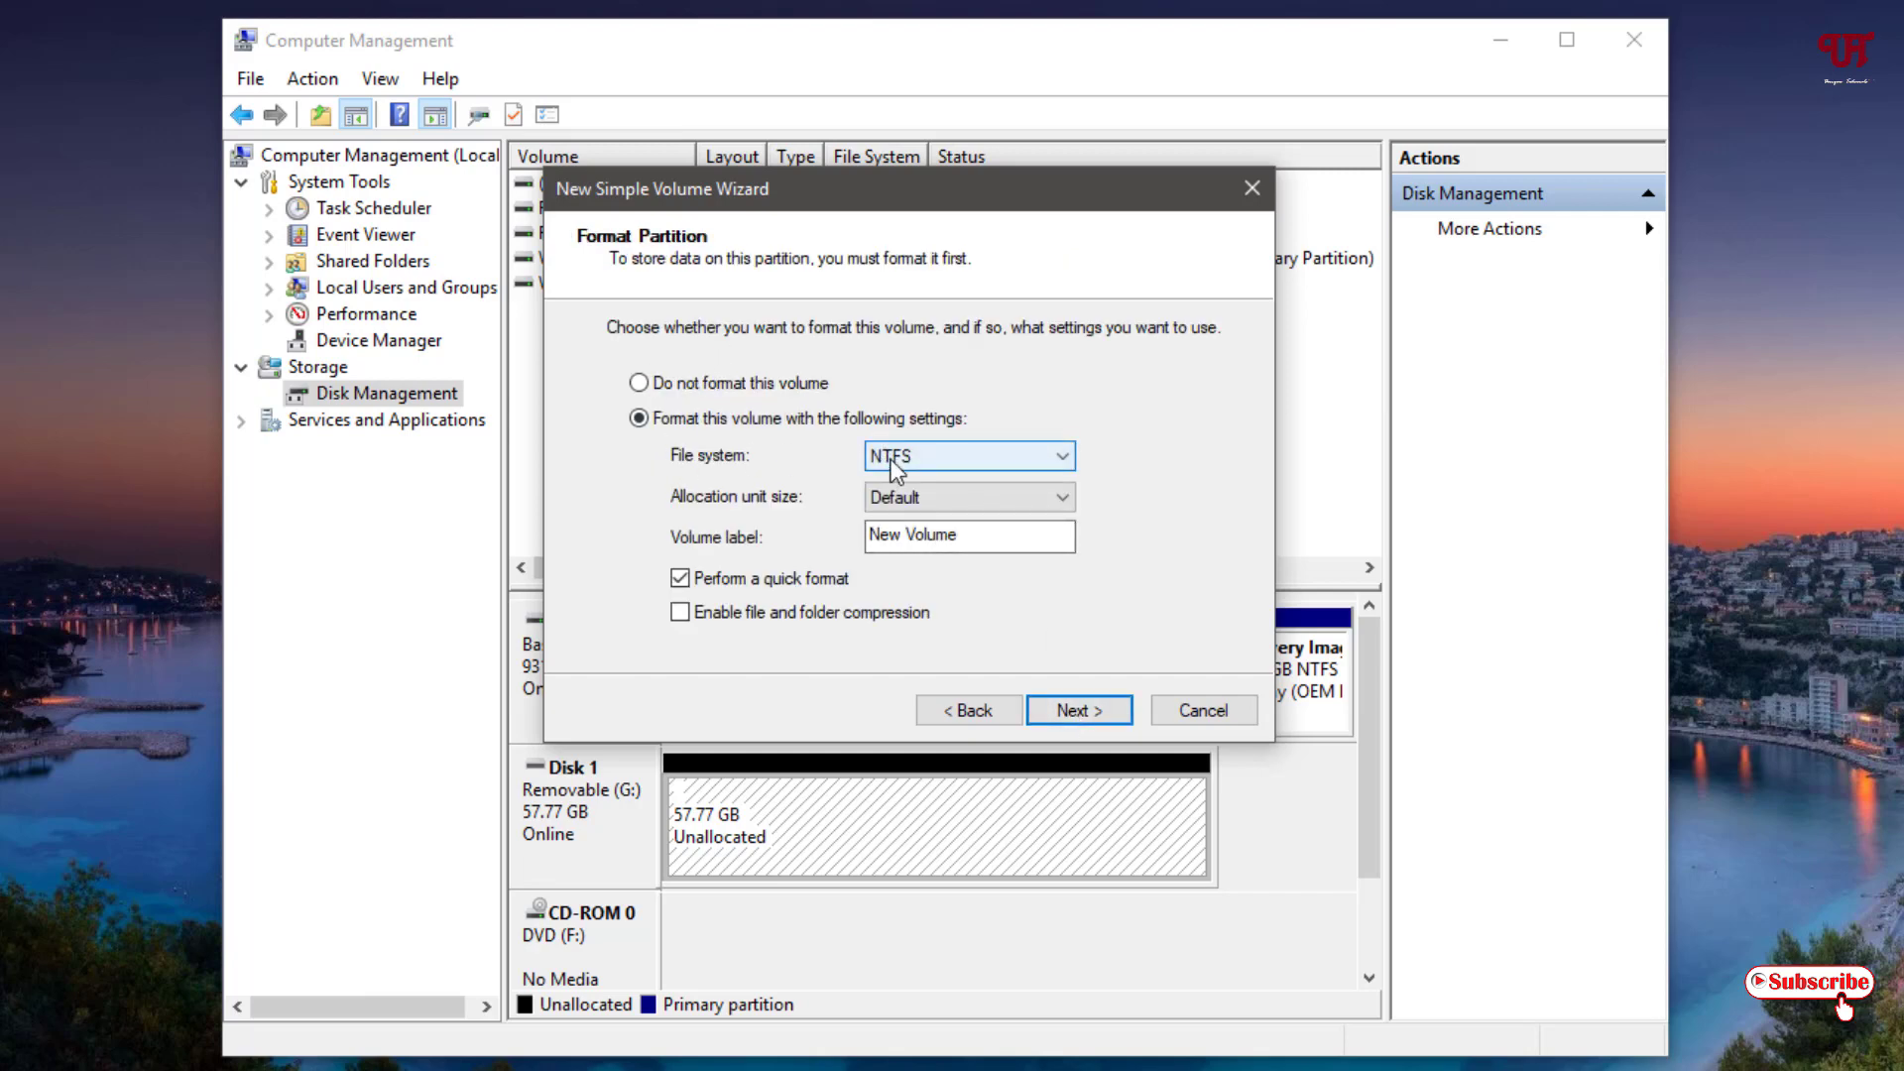
click(941, 454)
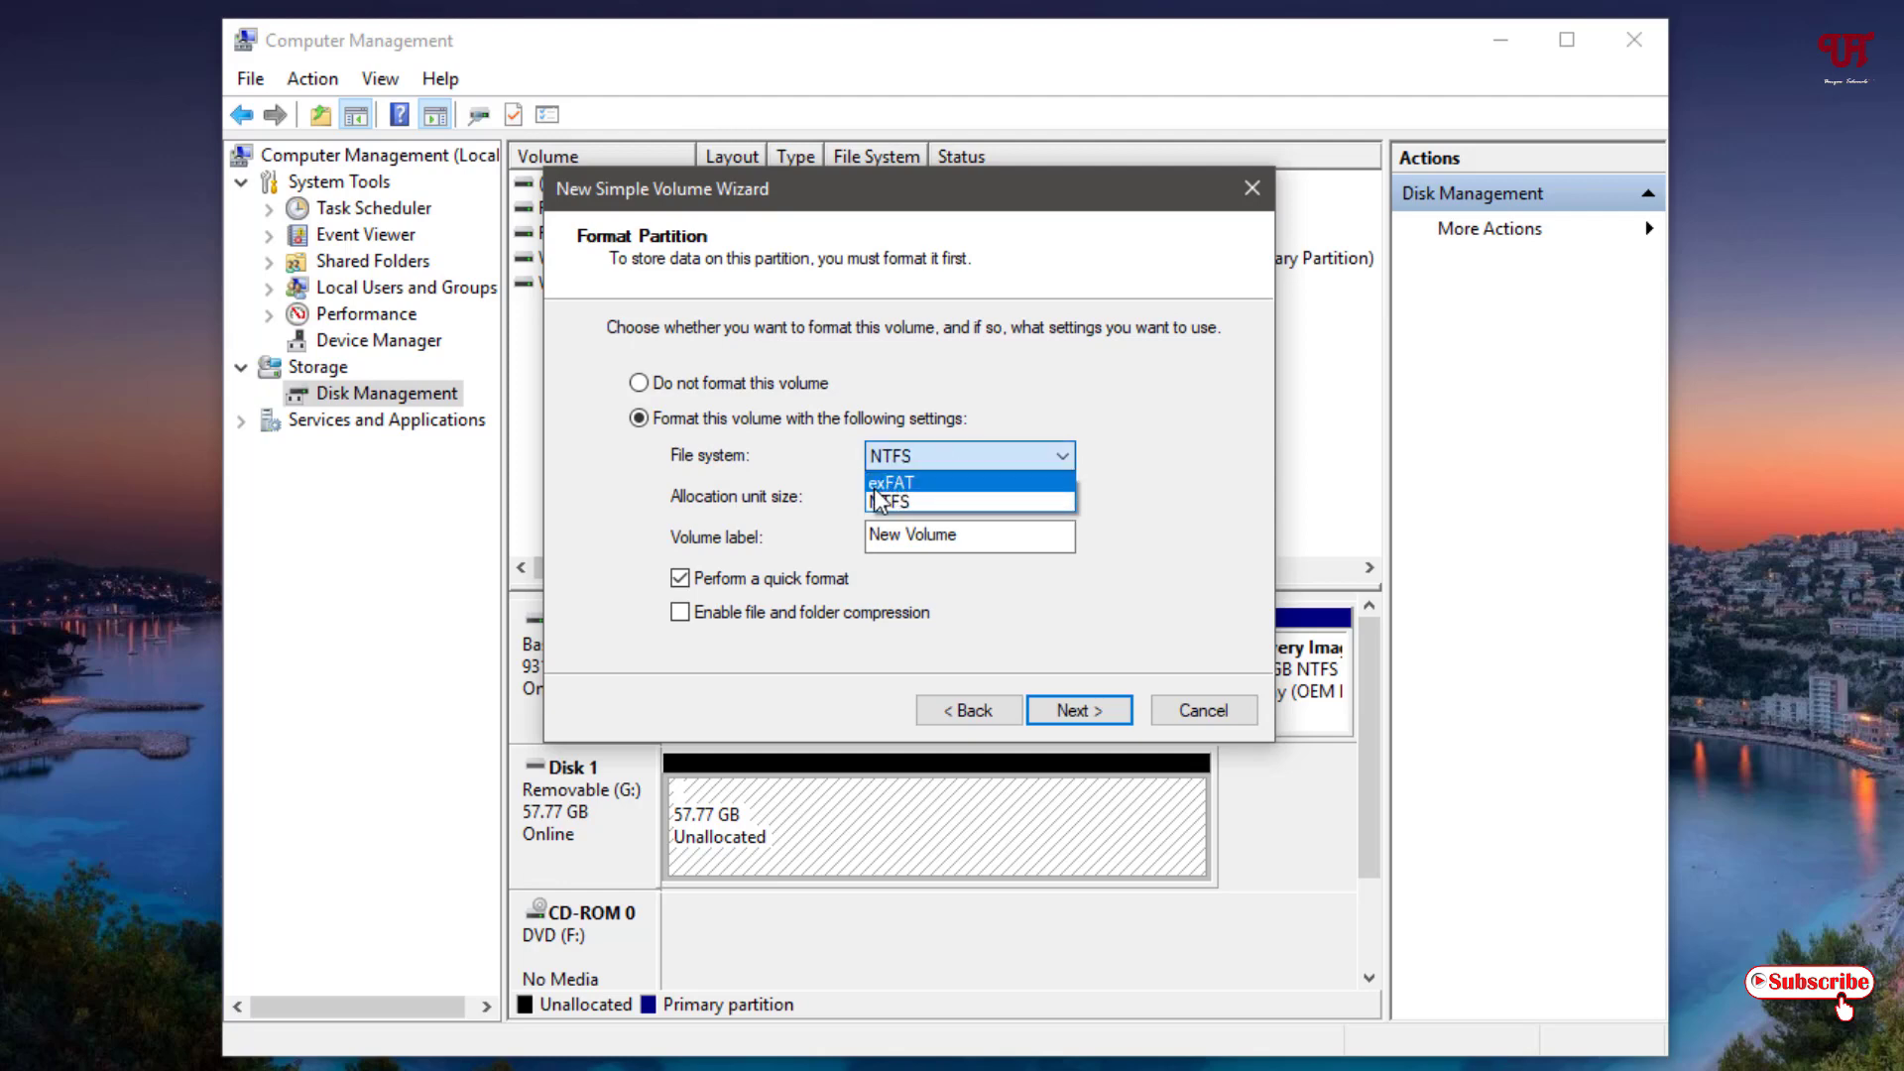
click(812, 475)
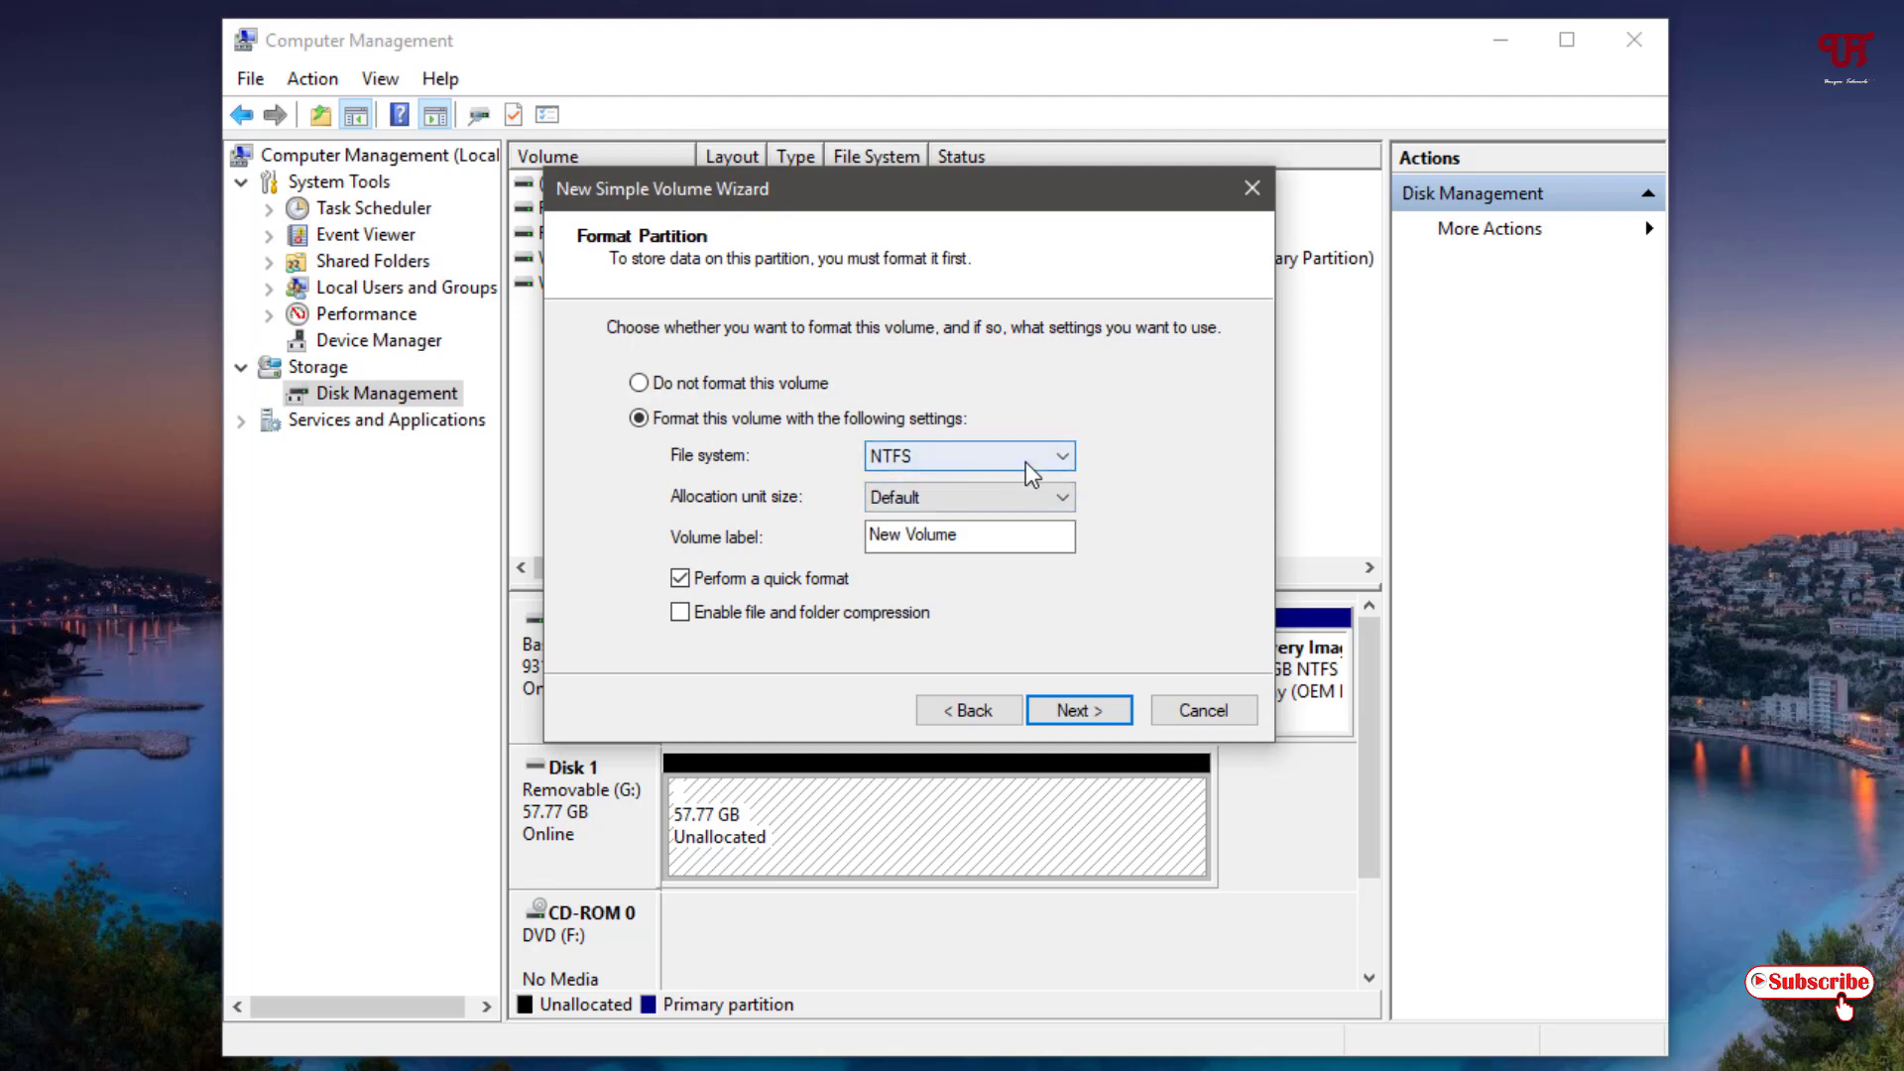
click(1079, 709)
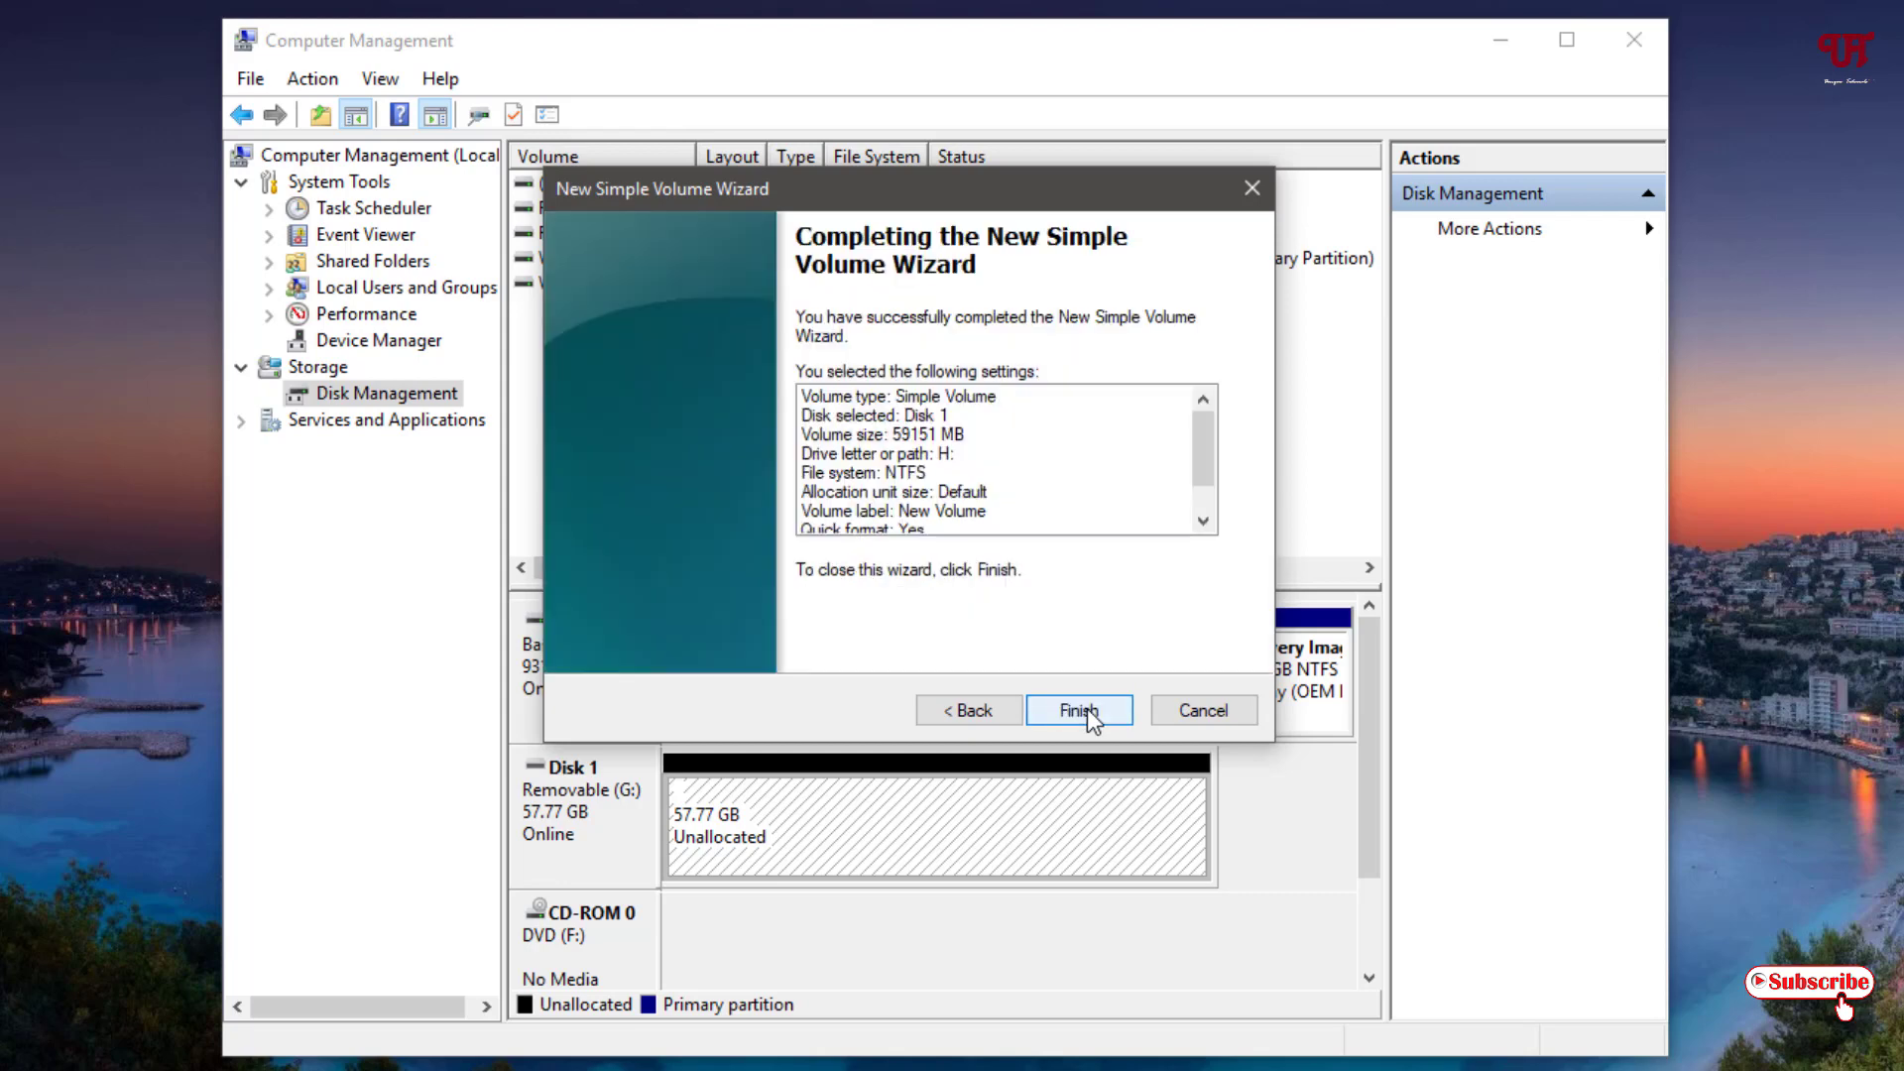
click(1088, 708)
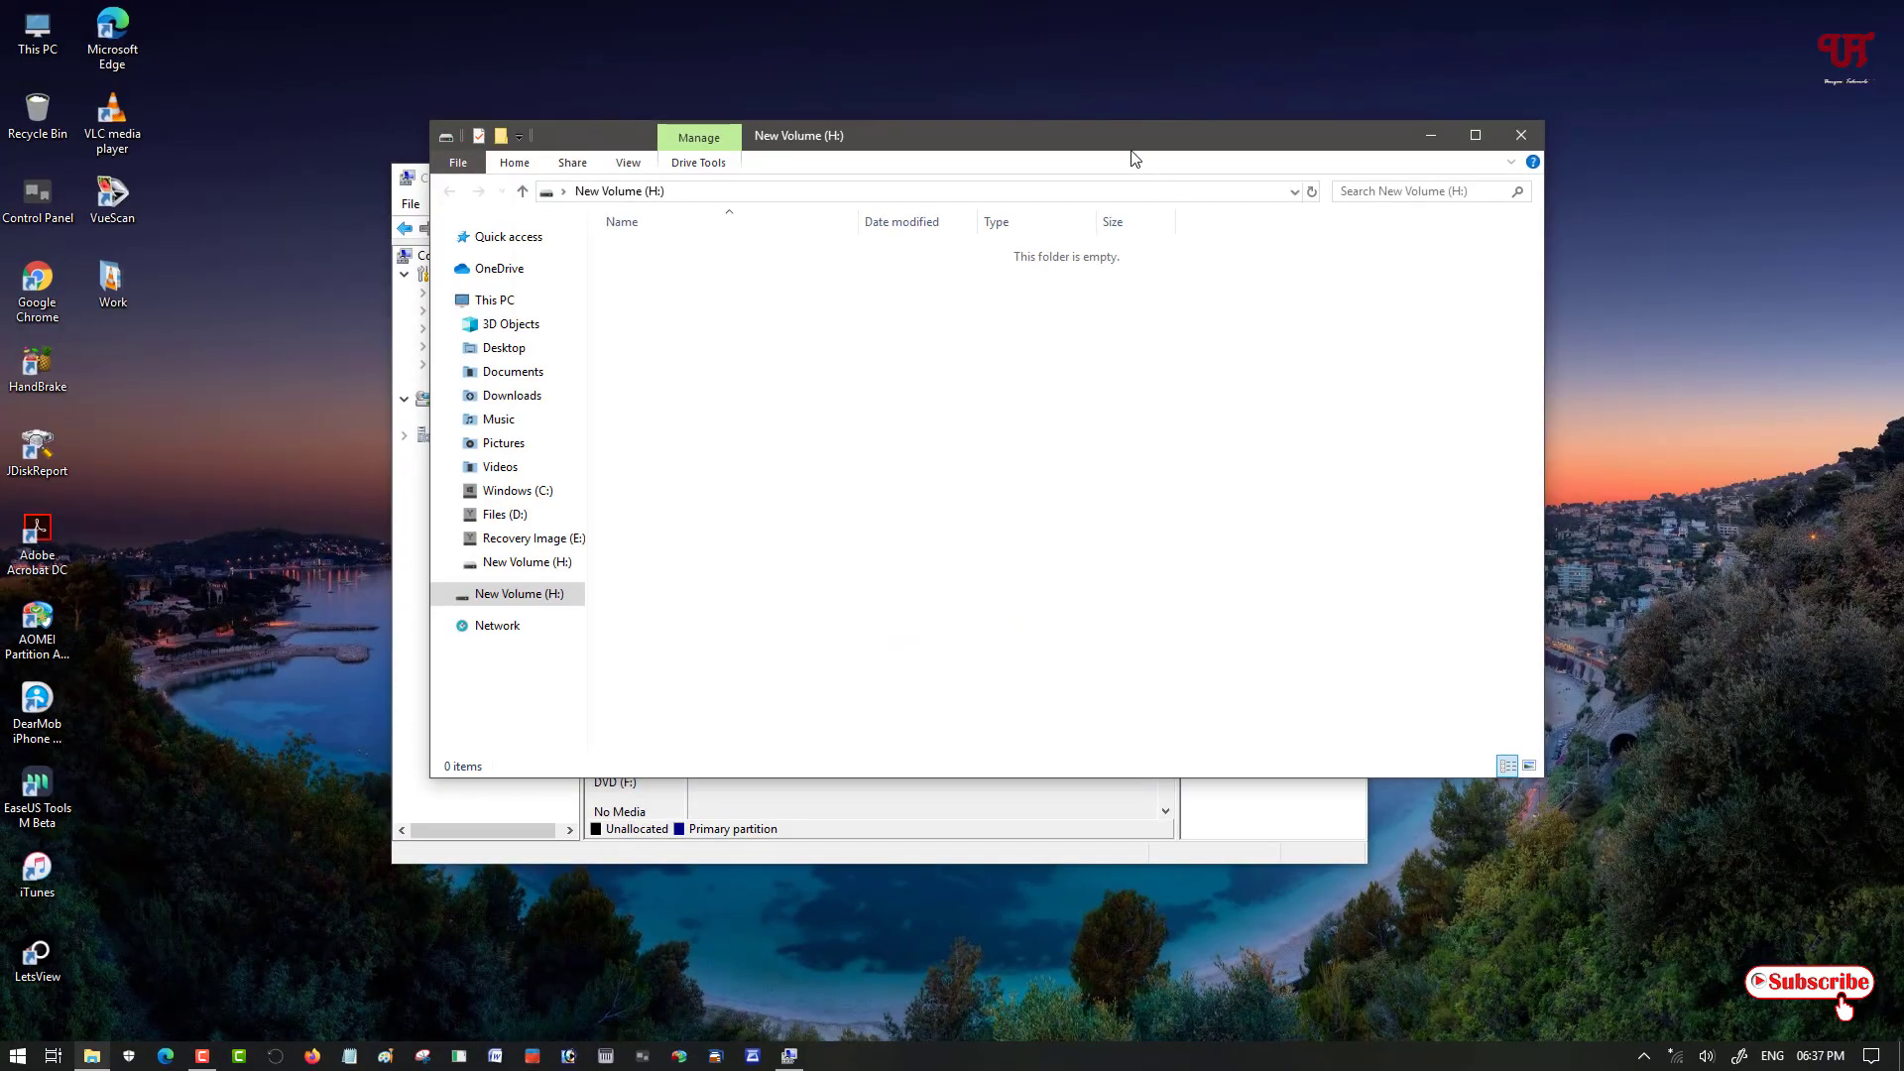
Step: Close the H: window, review New Volume (H:) Properties in This PC, cancel, and close This PC
click(1520, 137)
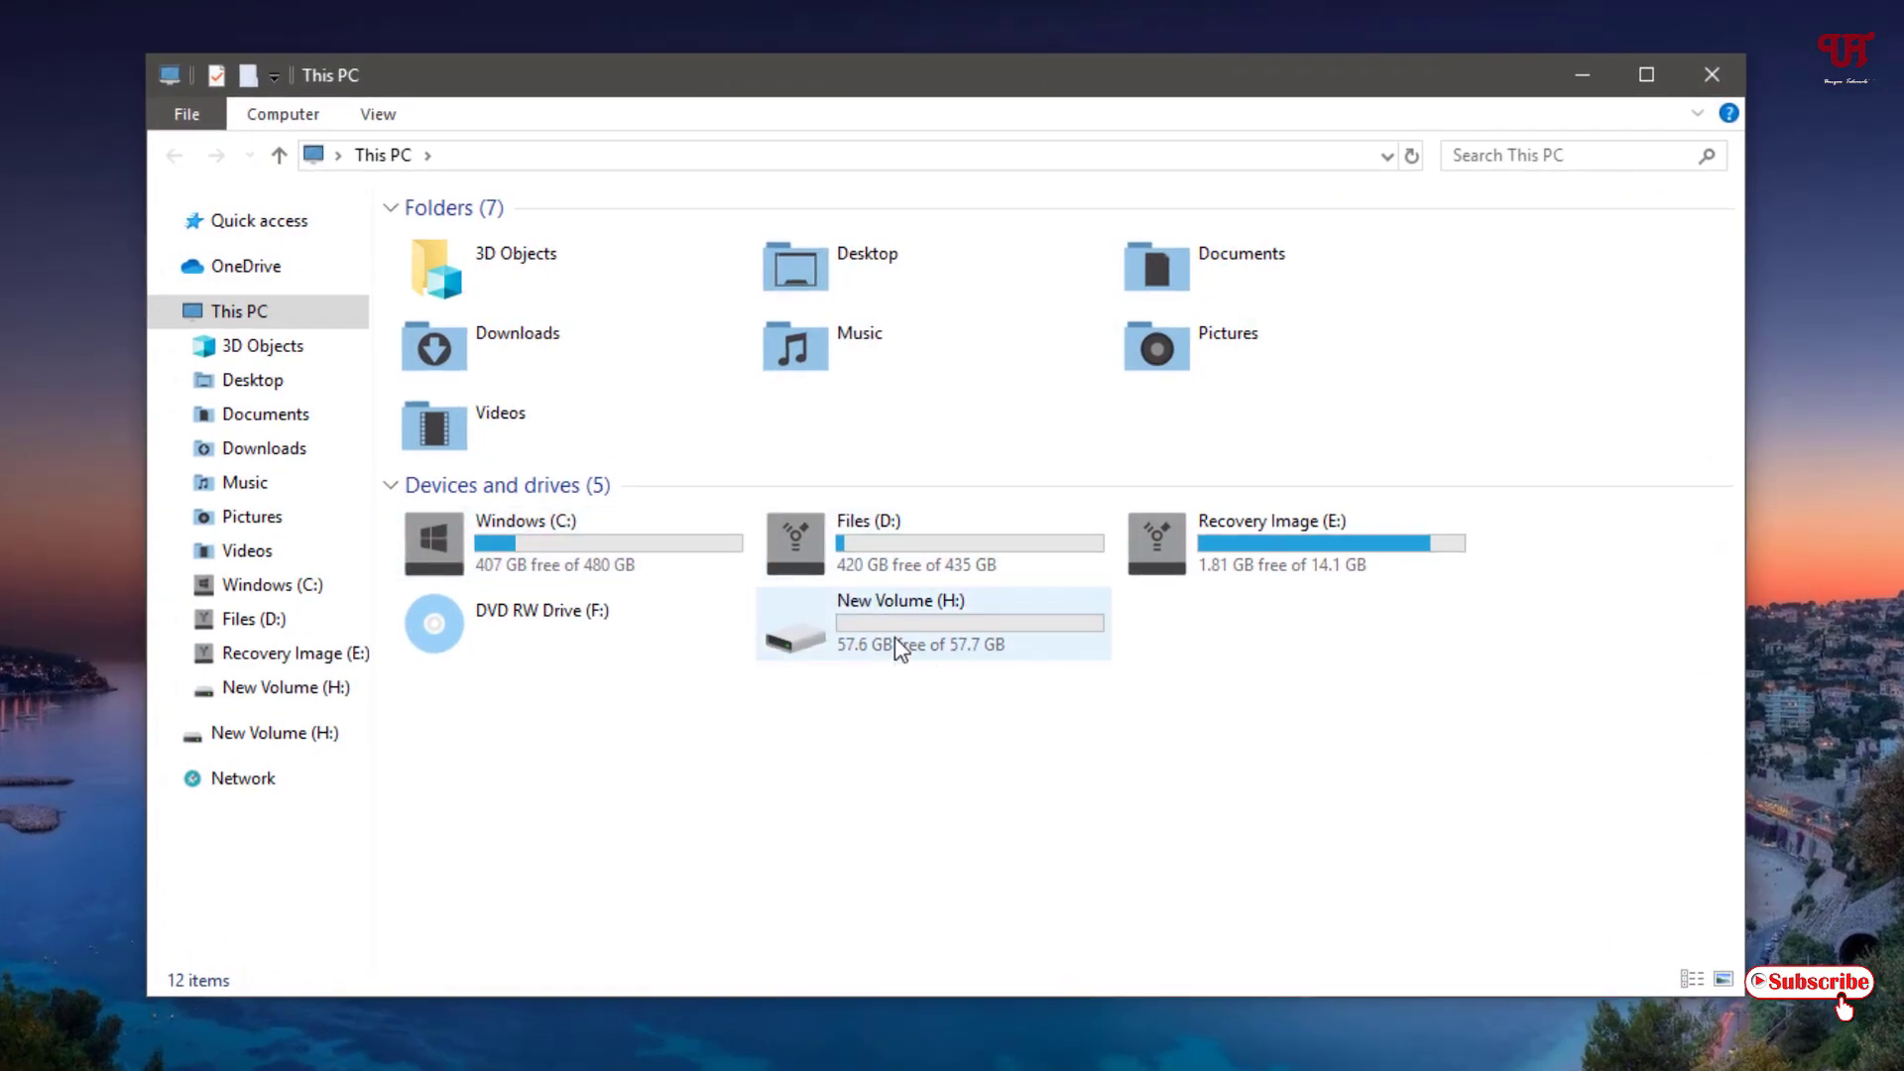
mouse_move(901, 625)
right_click(924, 641)
click(858, 1026)
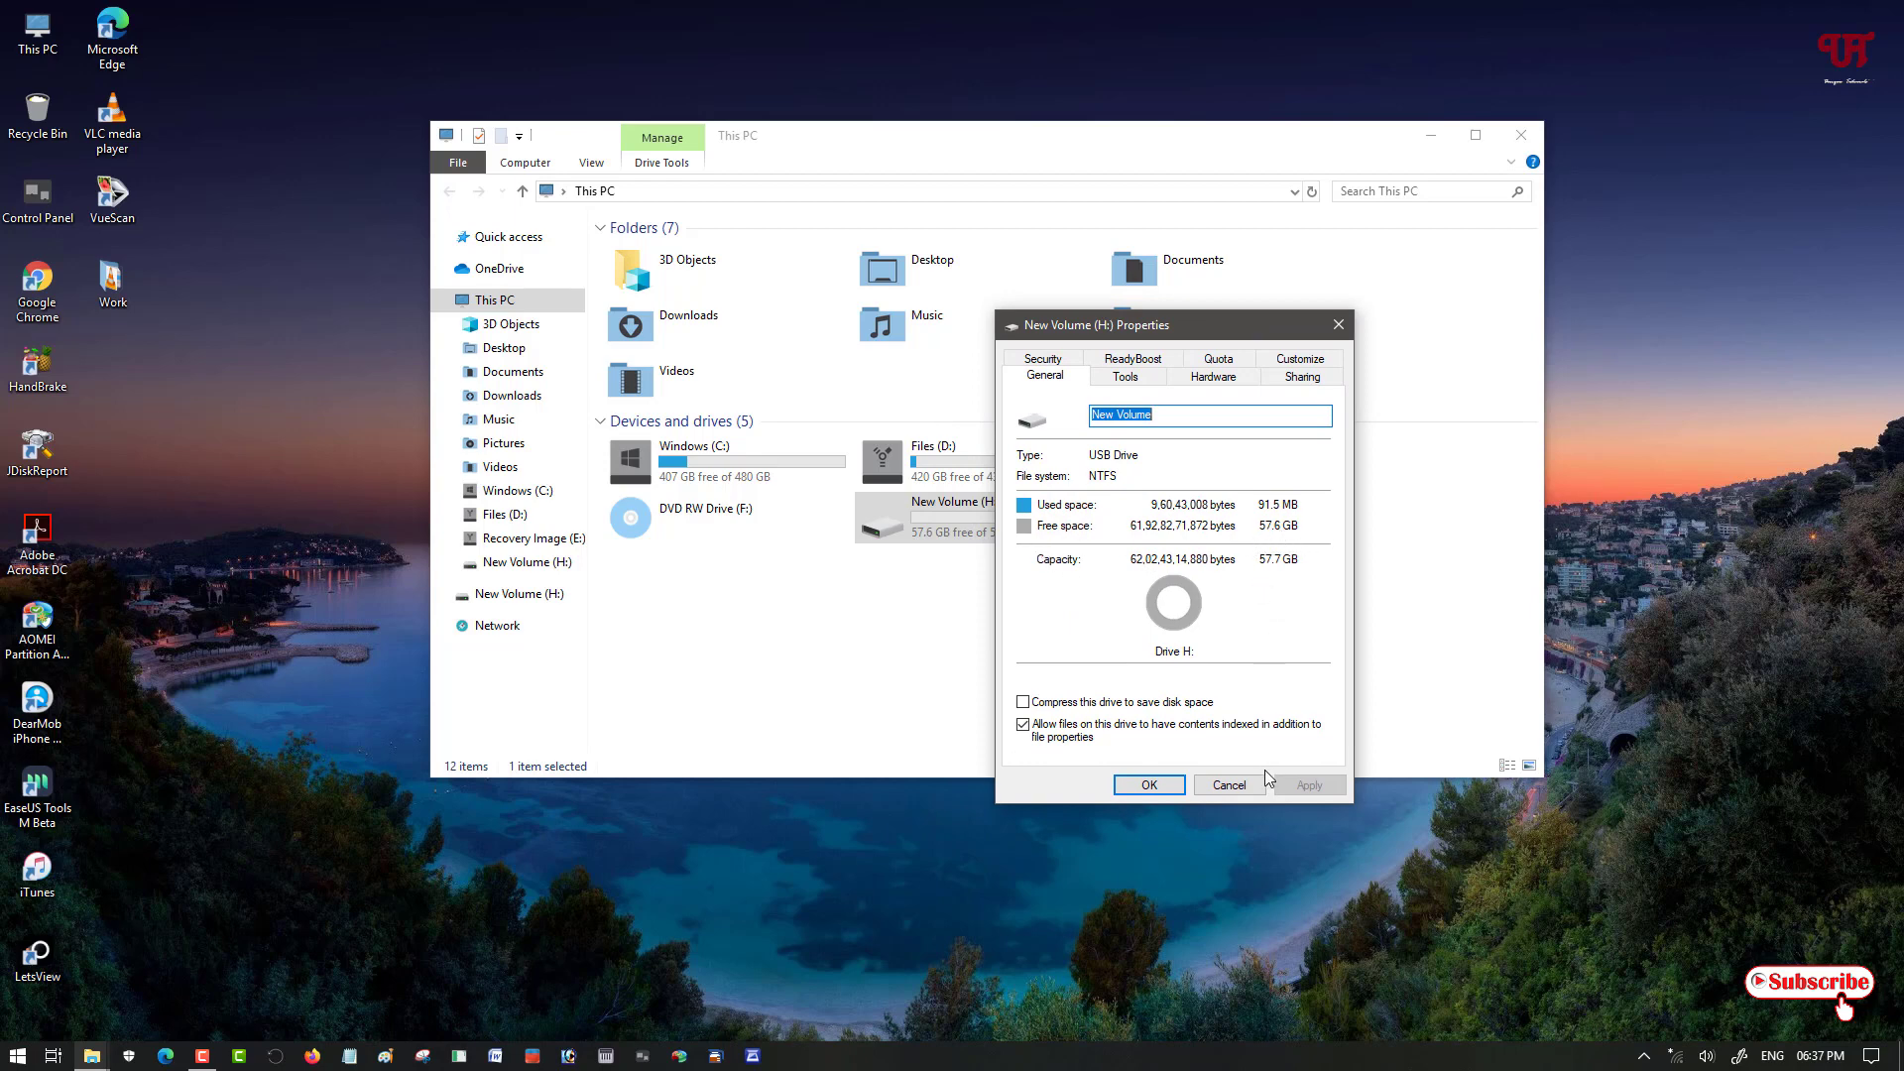
click(1337, 324)
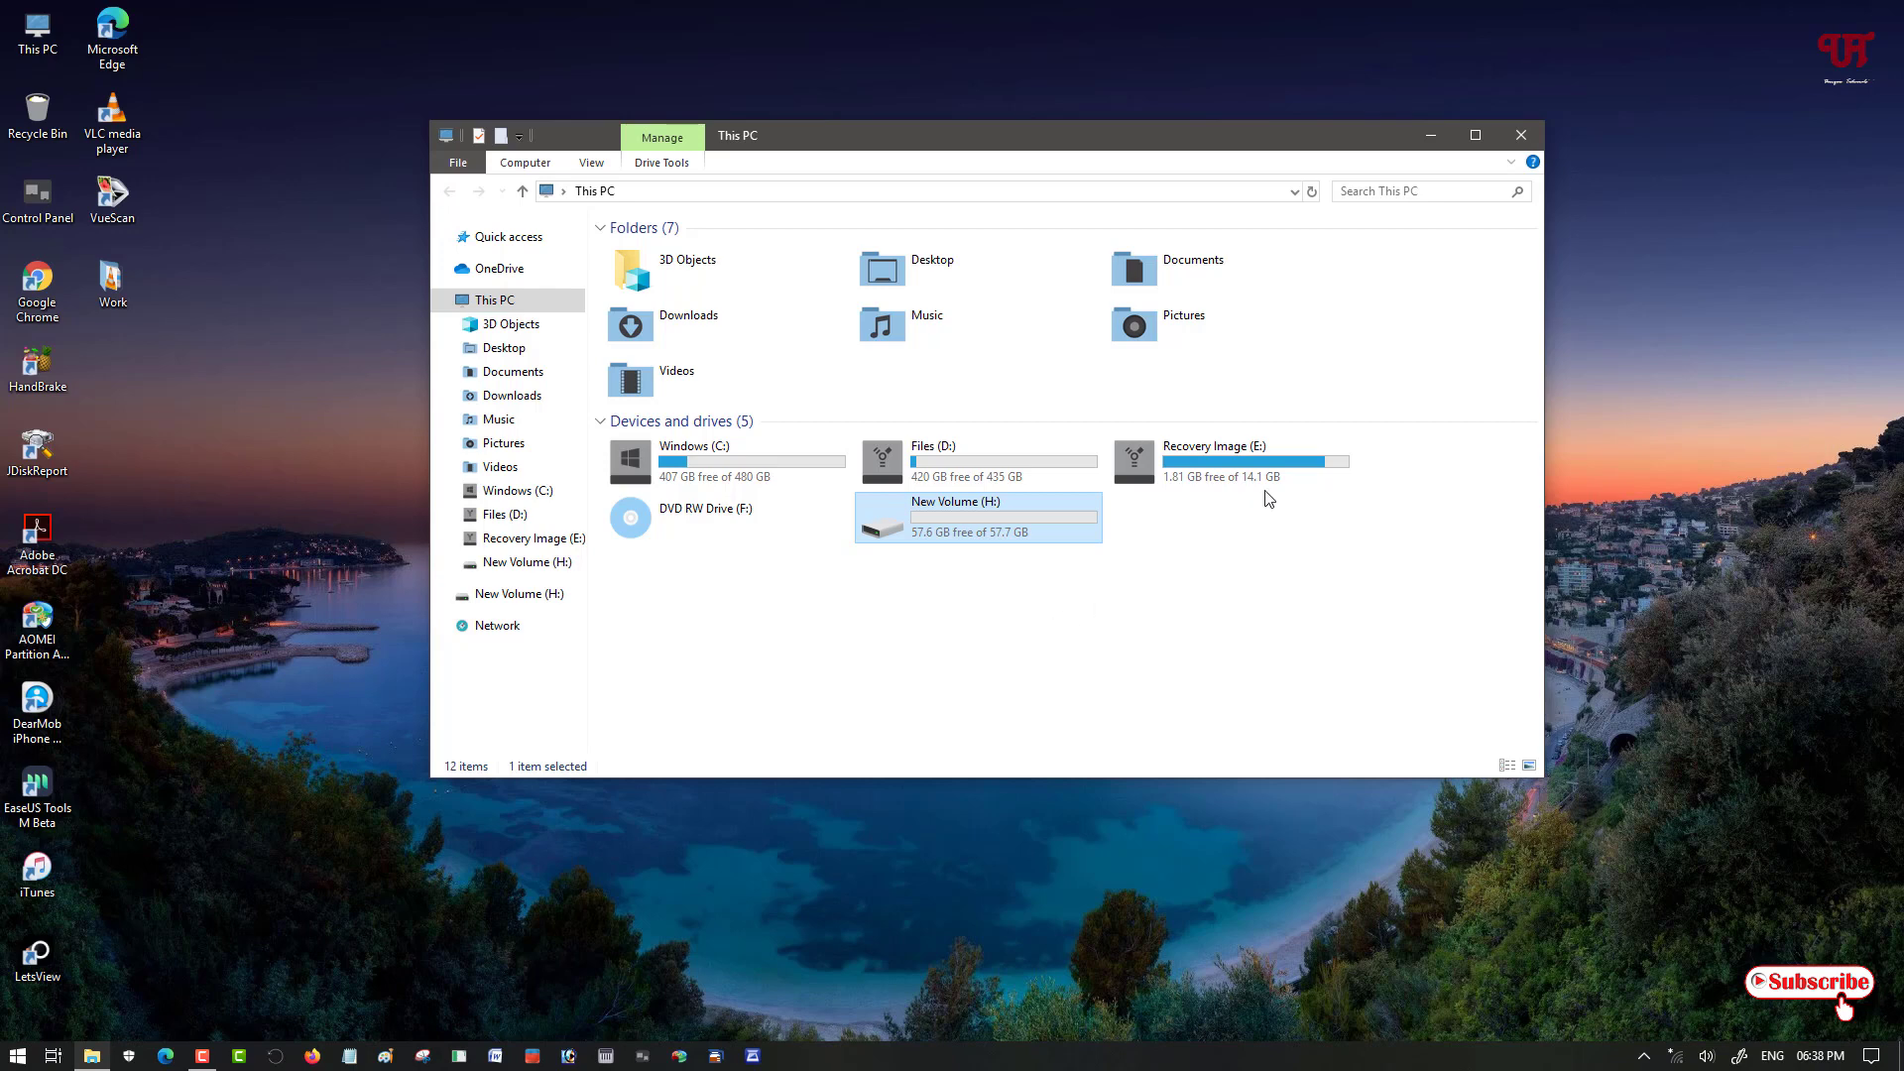
click(1522, 133)
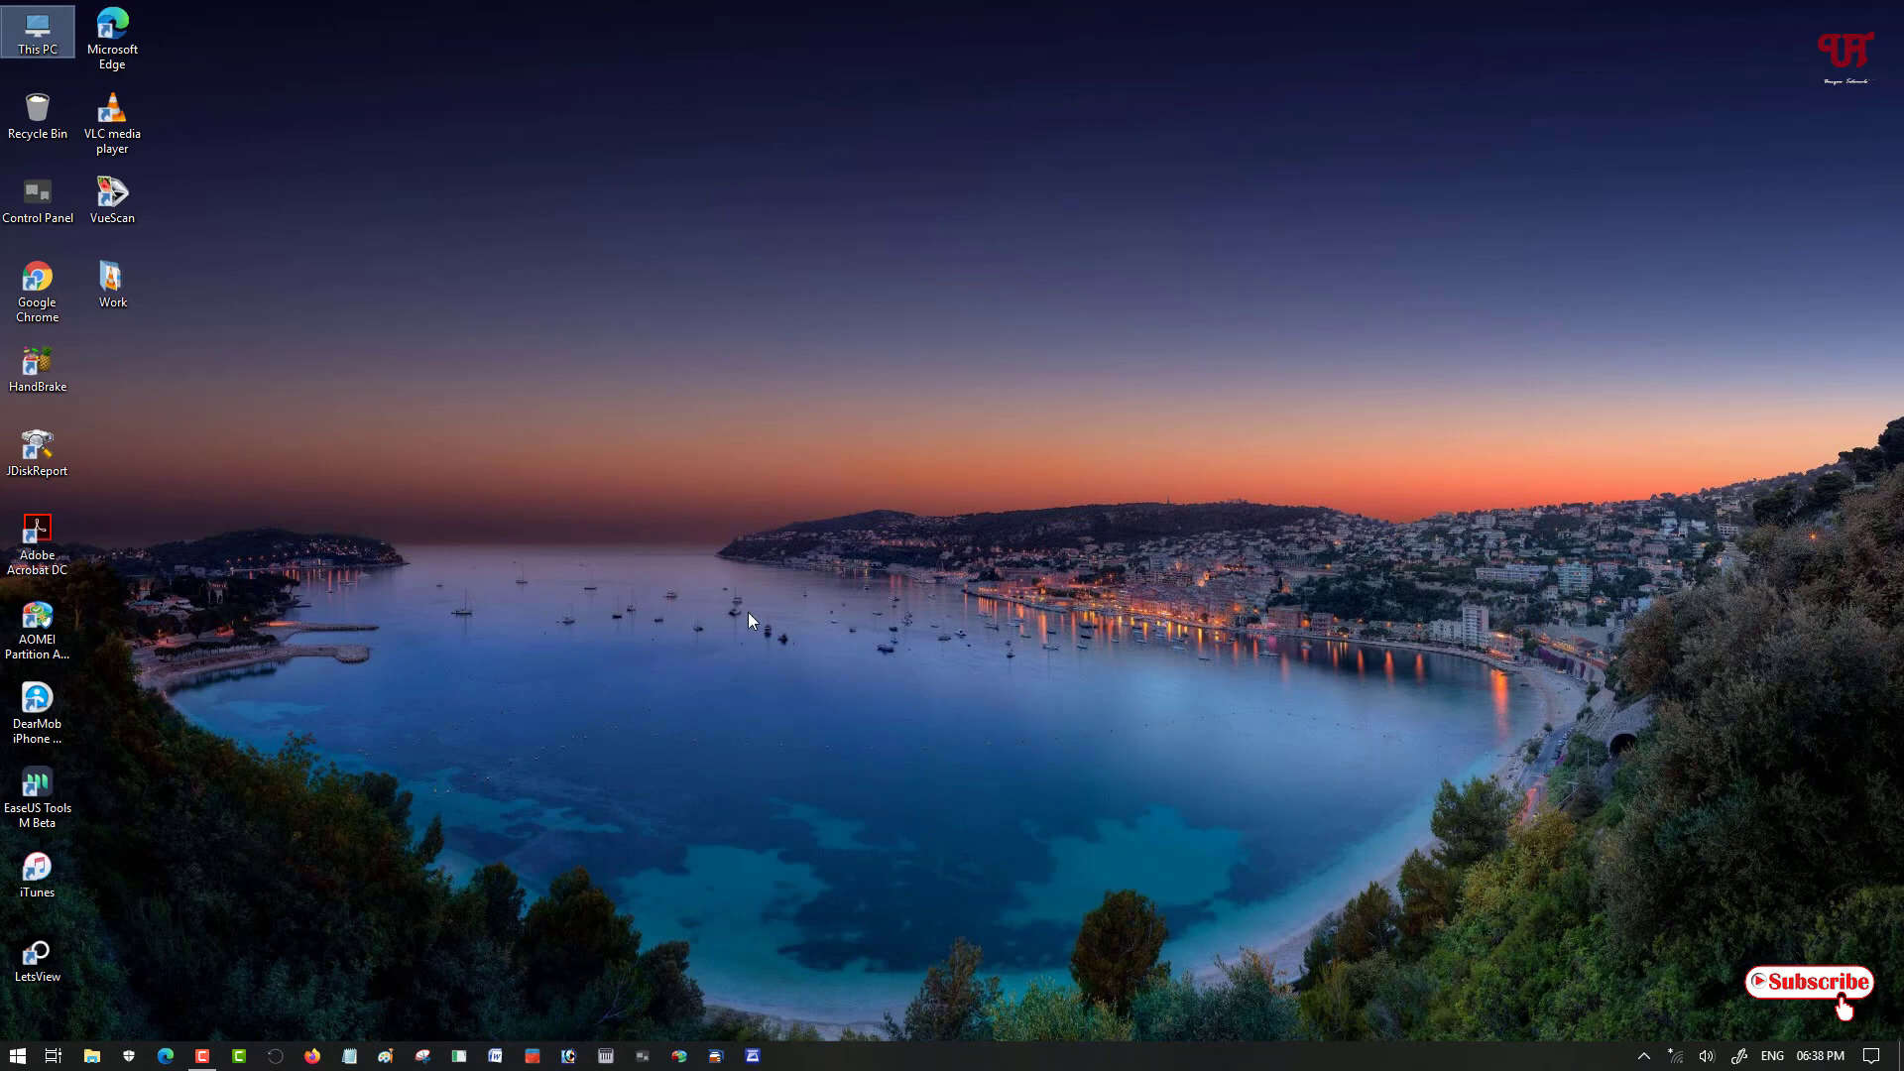